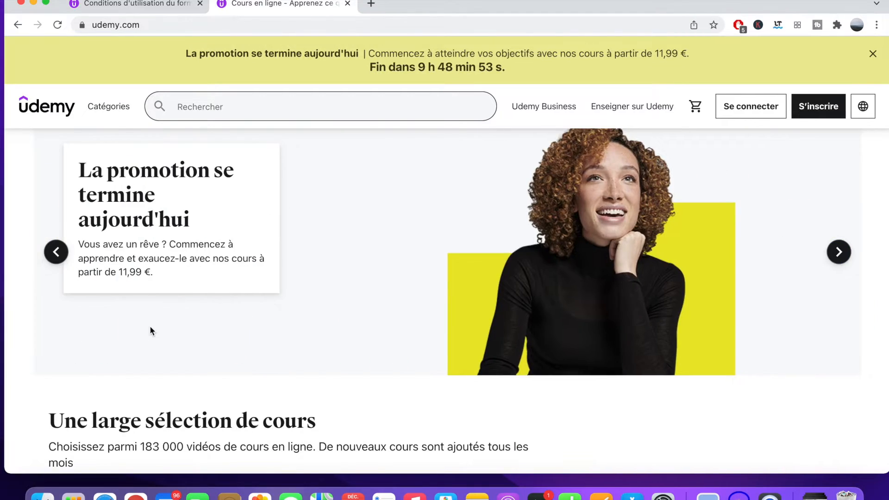
Step: Search the Udemy course catalogue for "youtube" and look through the matching courses
scroll(150, 329, down, 6)
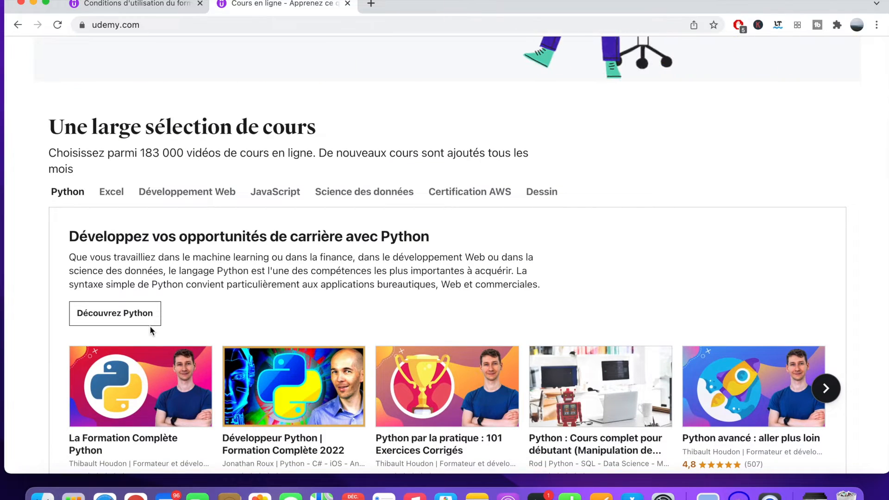
scroll(149, 326, down, 1)
scroll(151, 331, down, 3)
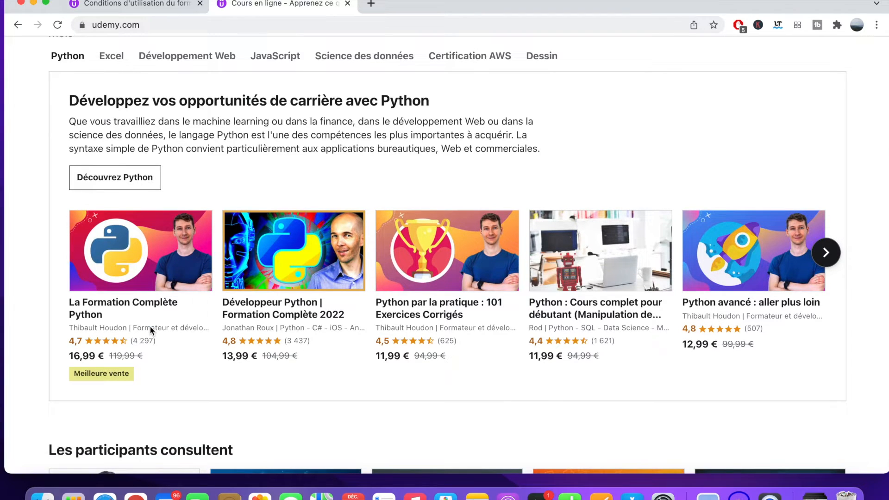
scroll(149, 326, down, 10)
scroll(150, 326, up, 20)
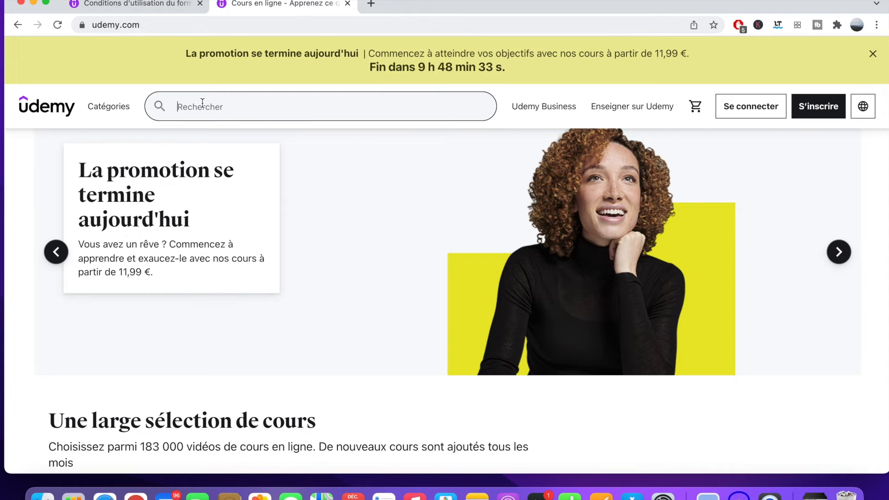
text(y)
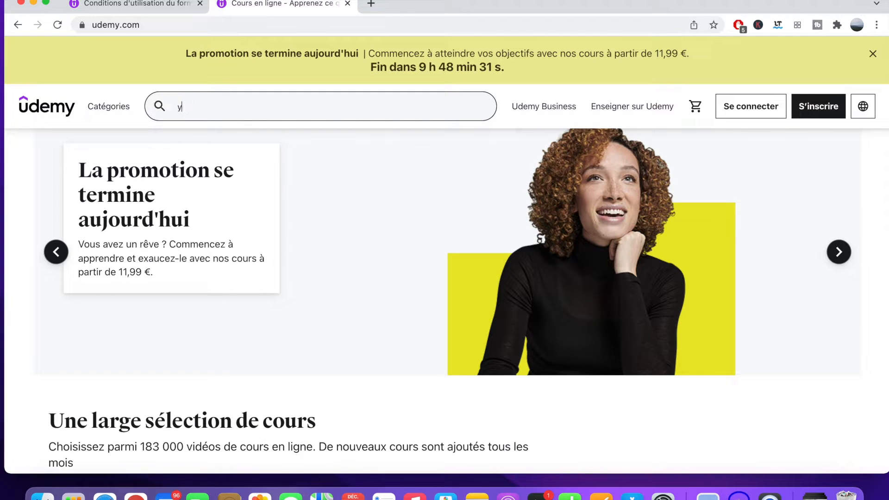
text(outube)
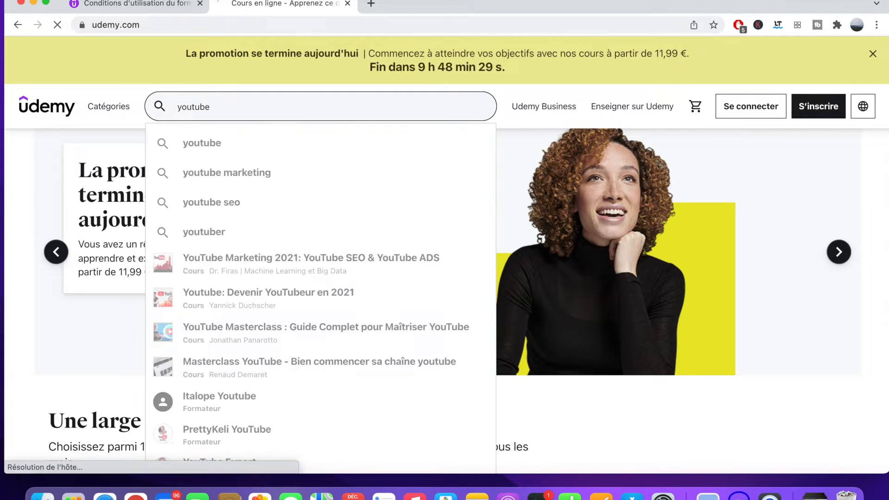
key(Return)
scroll(237, 111, down, 3)
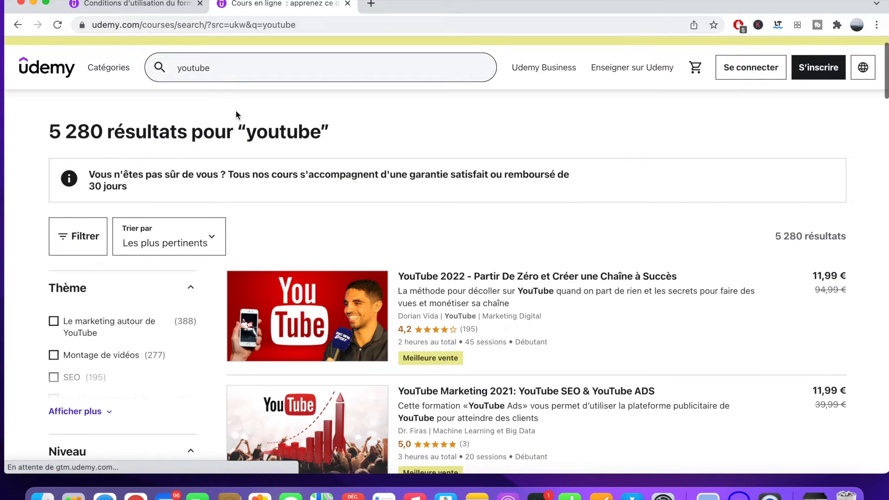
scroll(236, 111, down, 15)
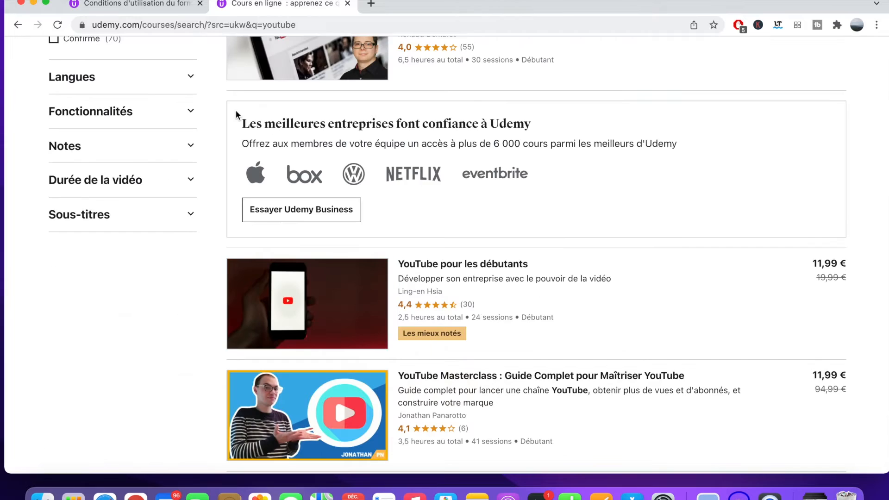
scroll(237, 115, up, 20)
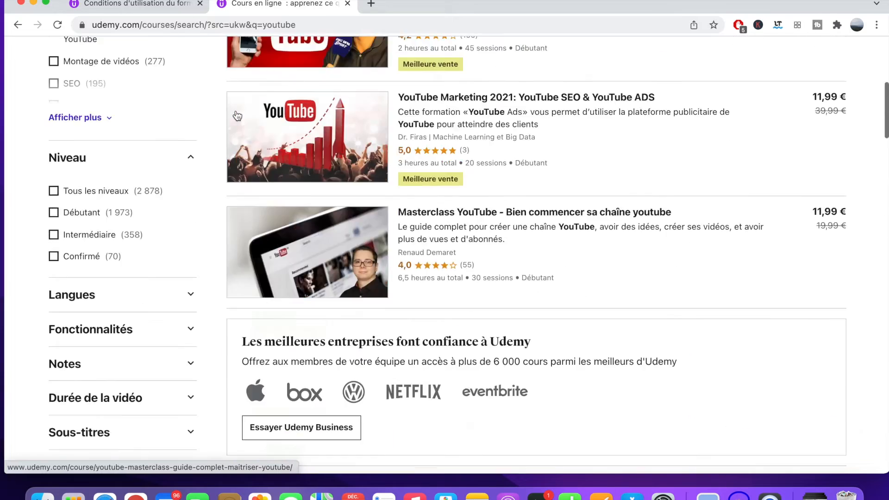
Step: Highlight the instructor terms' section 5.2 paragraph on revenue share for coupon or referral-link purchases, and close the terms page
click(61, 114)
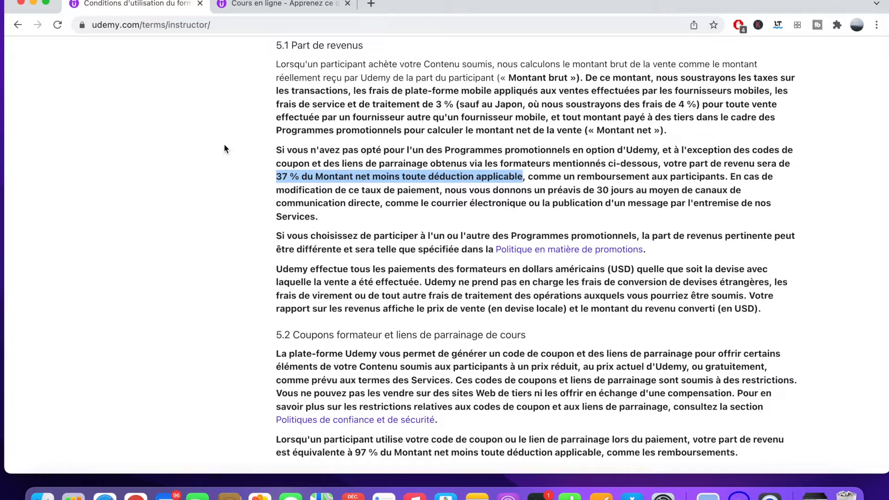
triple_click(276, 440)
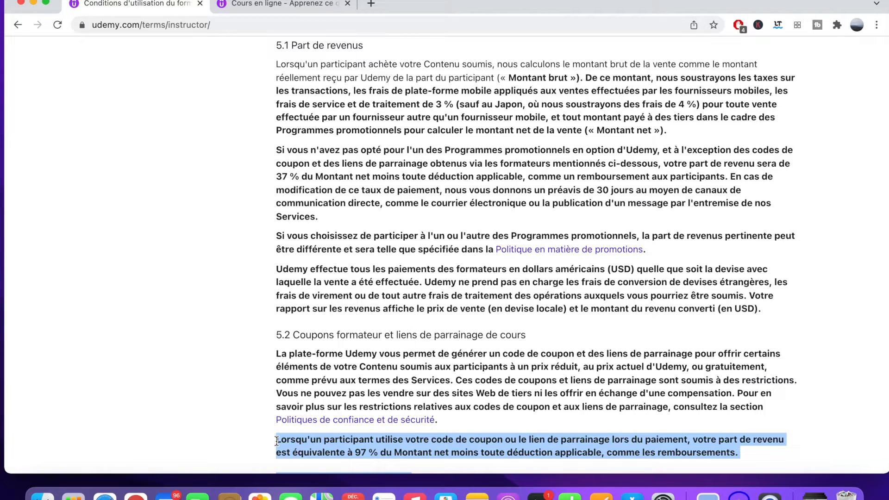
key(super+w)
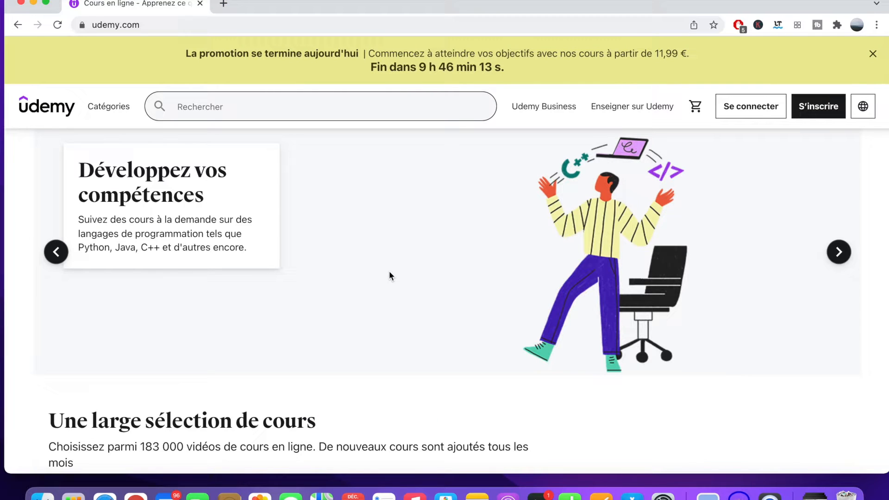
Step: Open account sign-up, and start becoming an instructor from the Udemy teaching page
click(817, 107)
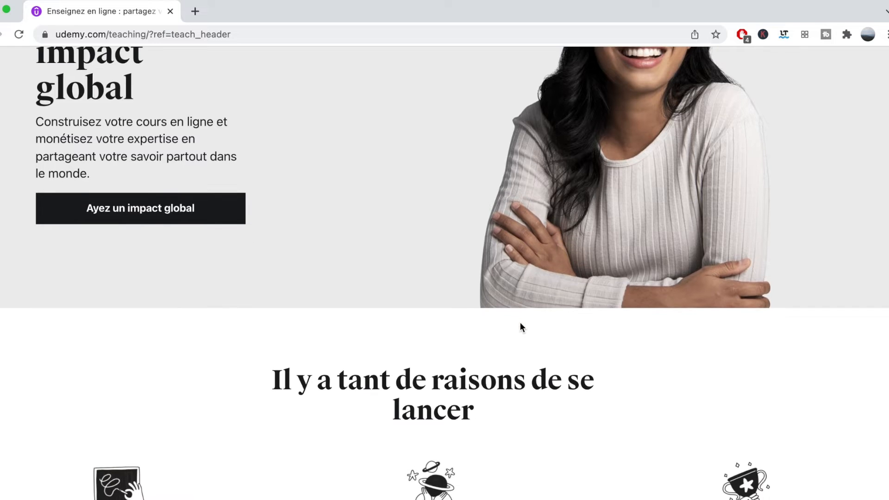
scroll(520, 327, down, 5)
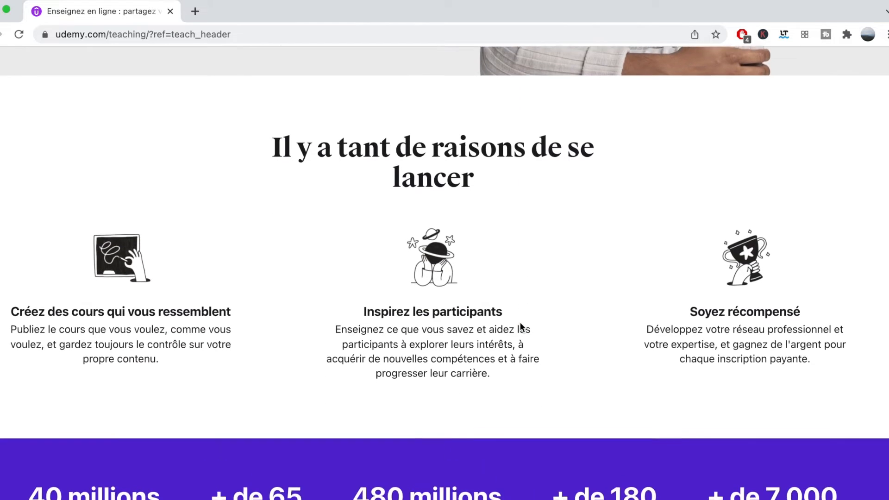
scroll(520, 327, down, 10)
scroll(520, 327, down, 1)
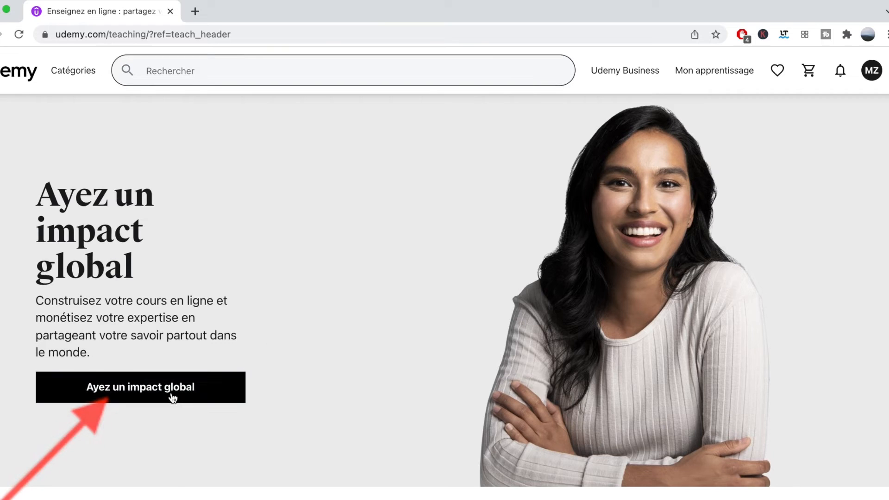
click(169, 397)
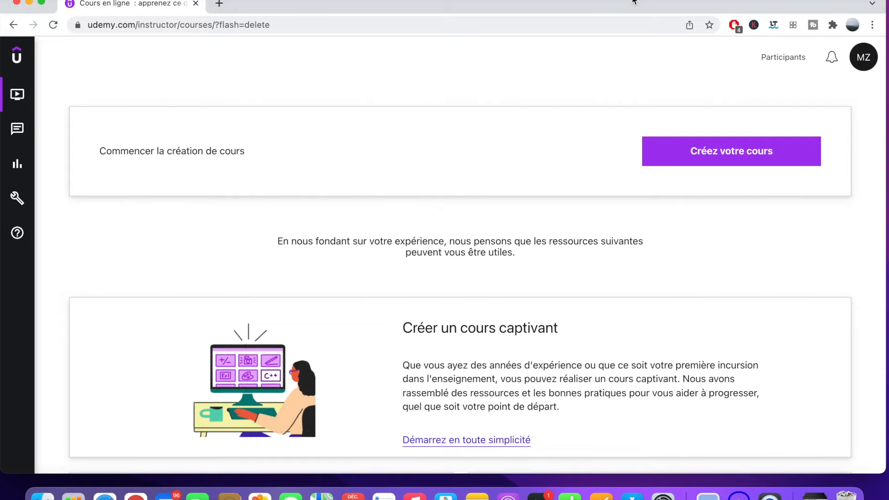
Step: Look through the instructor dashboard's Communication, Performances, Outils and Ressources sections
mouse_move(12, 91)
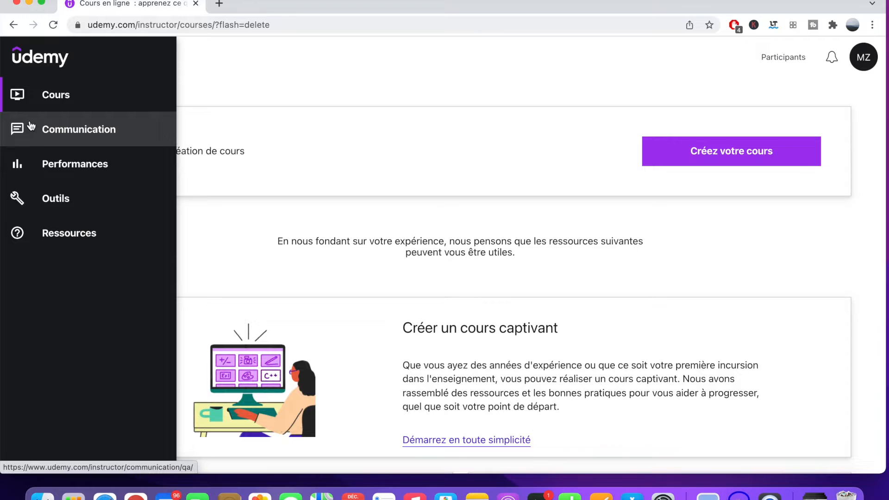
click(59, 124)
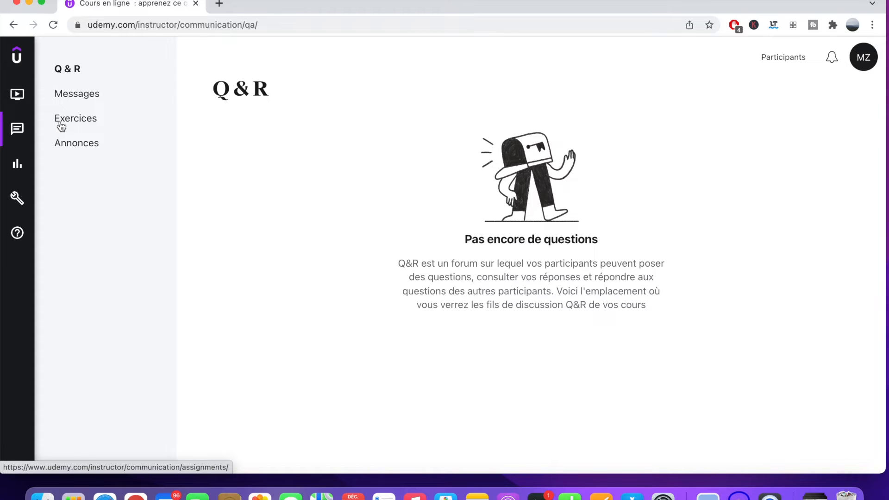
click(17, 164)
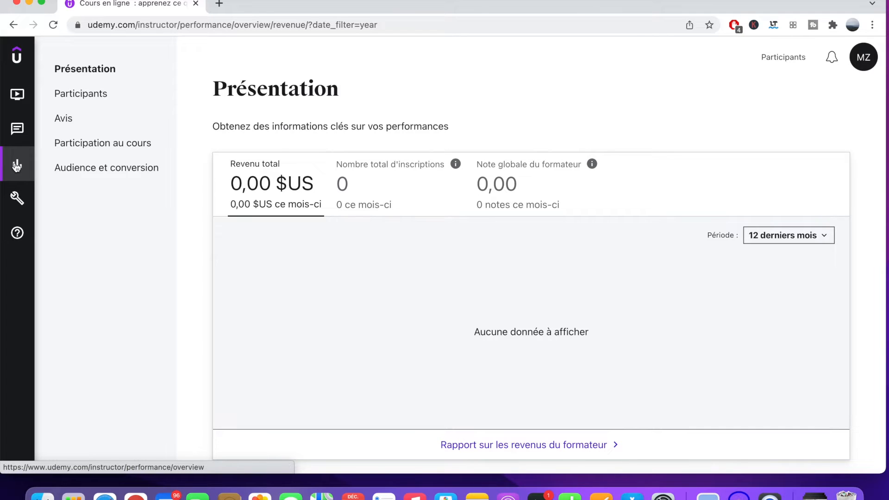
click(17, 198)
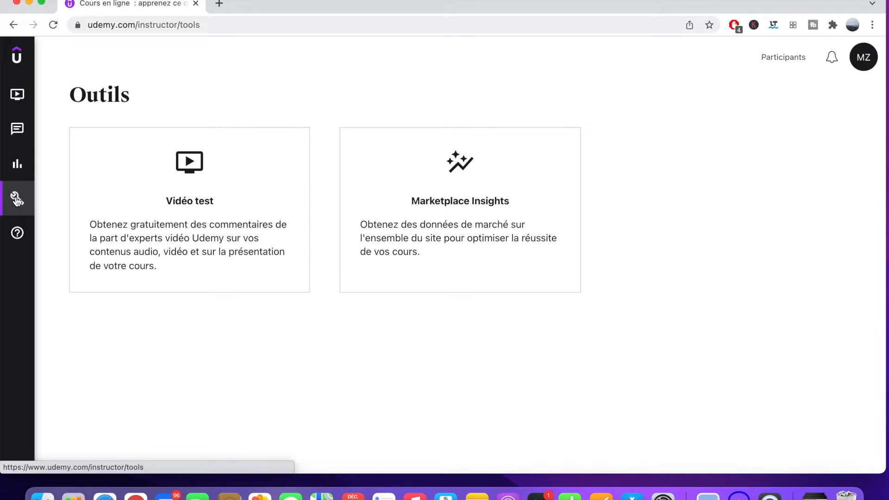
click(18, 233)
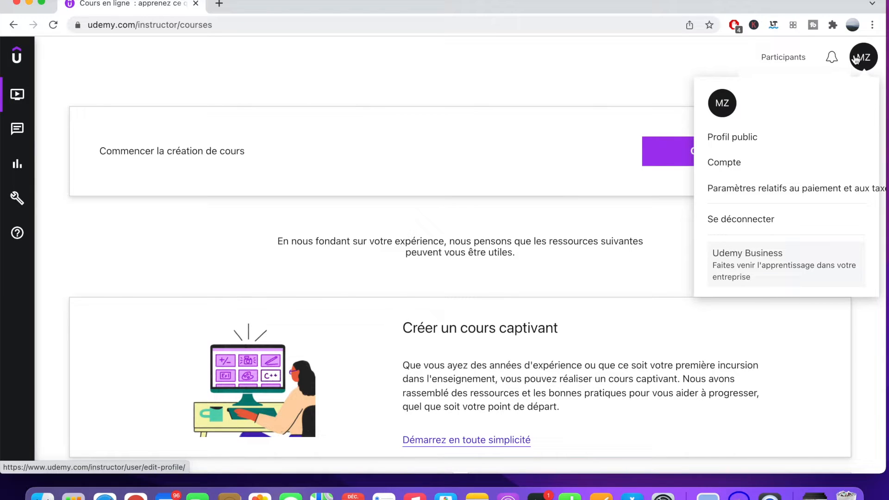
Step: Review the payment methods in the instructor account's payment and tax settings, and return to the course overview
click(781, 193)
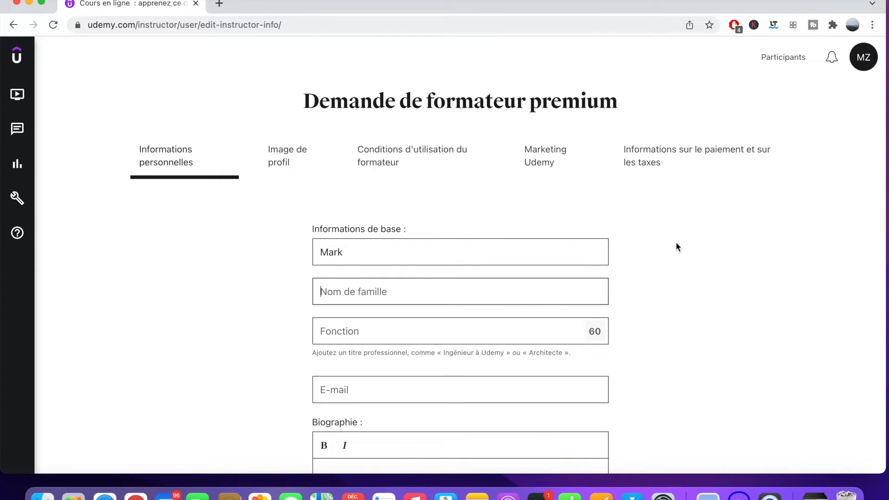
scroll(808, 215, down, 1)
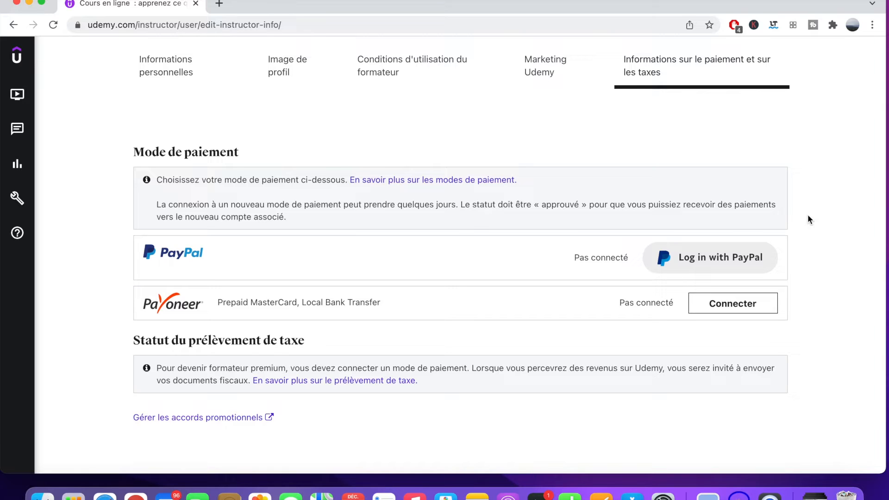
click(17, 94)
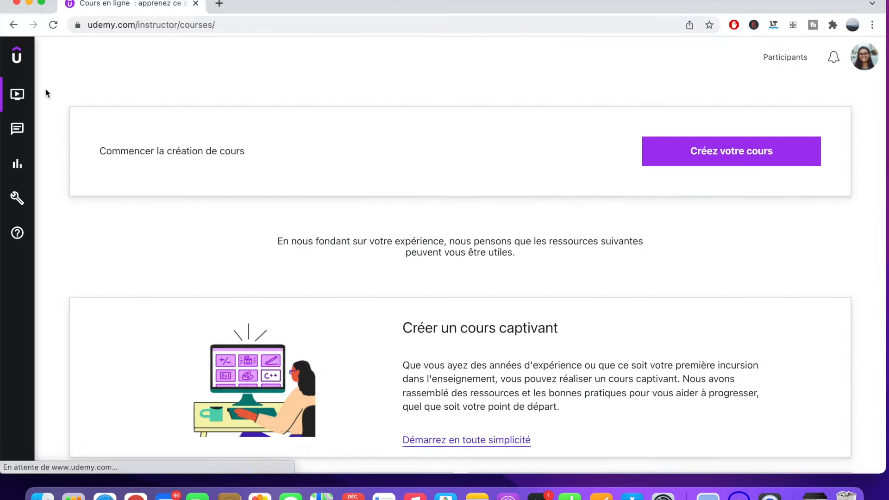
Step: Start creating a new course and choose "Cours" as its type
mouse_move(51, 98)
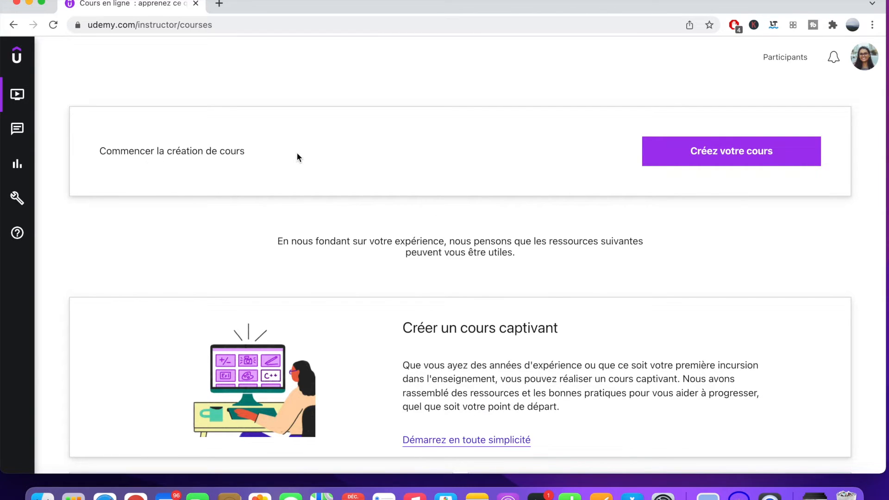
scroll(509, 148, down, 1)
click(681, 134)
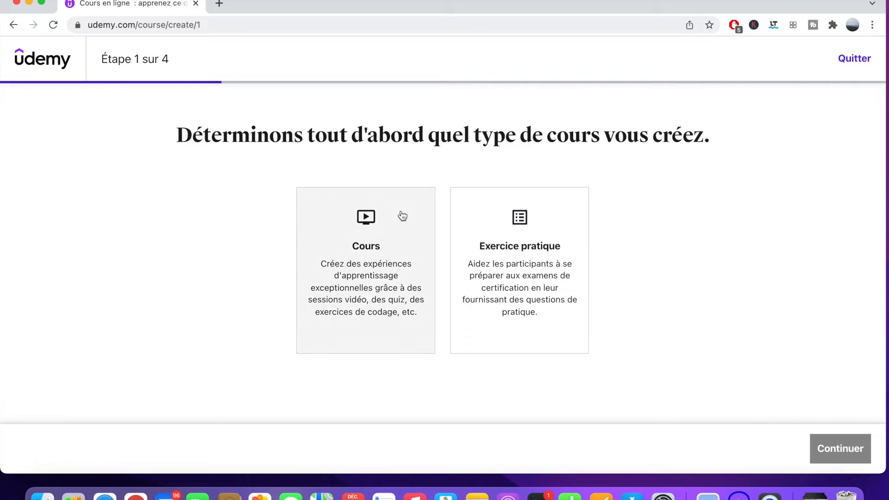
click(394, 227)
click(841, 448)
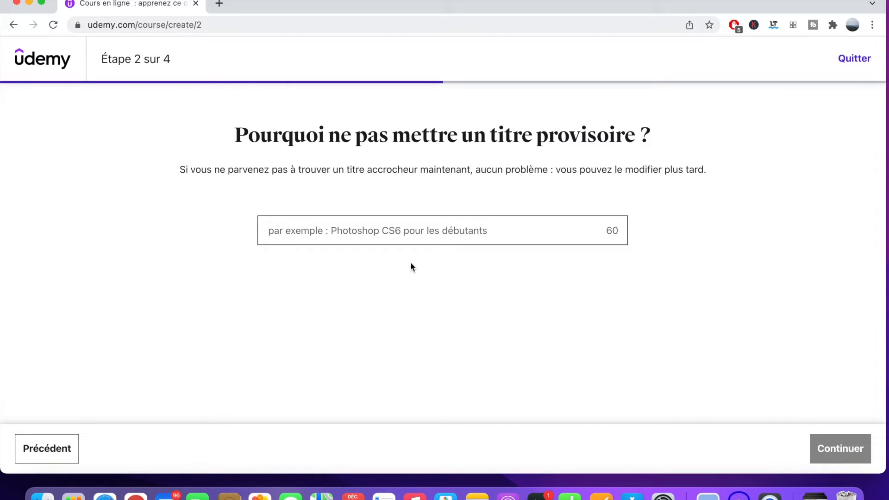
Step: Give the new course the provisional title "Fifa pour les débutants"
click(362, 237)
text(Fifa pour les débutants)
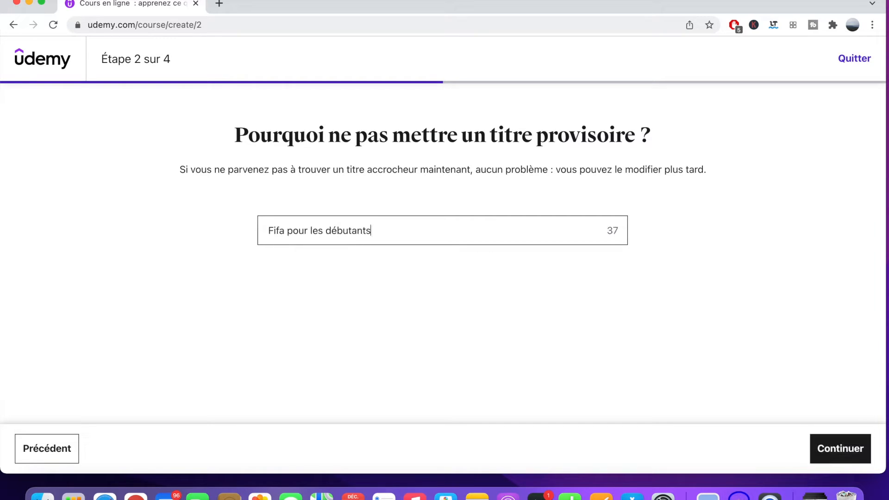
key(Return)
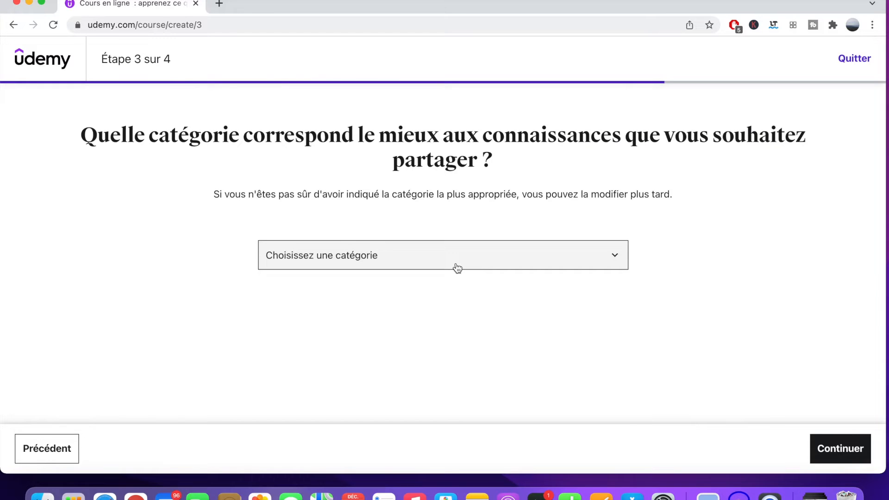
Step: Pick a category, set the weekly time commitment to "Je ne sais pas encore si j'ai le temps", and create the course
click(454, 266)
click(332, 265)
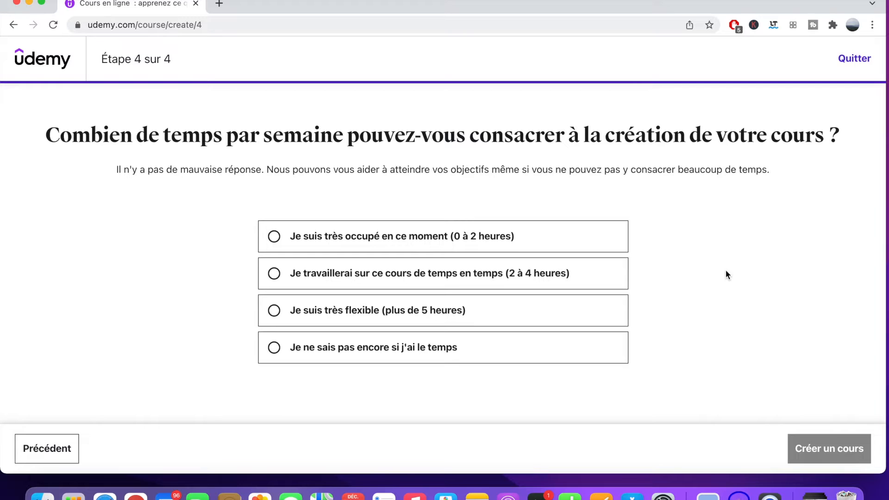
click(277, 349)
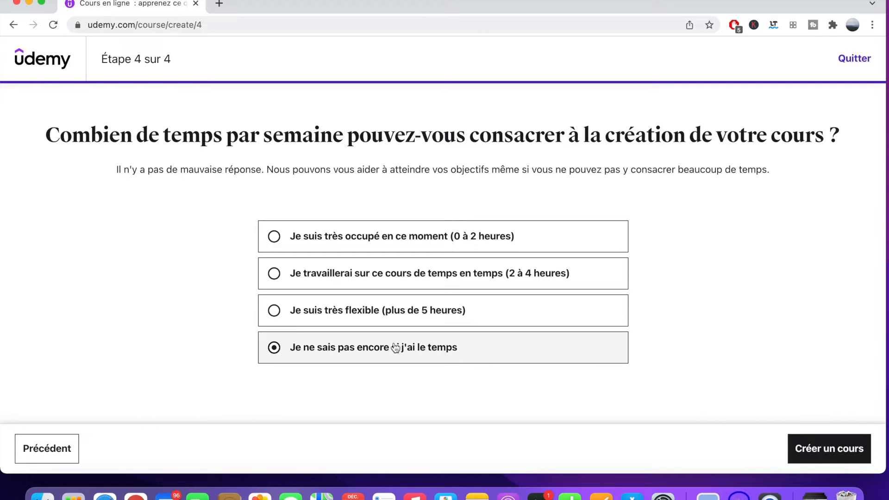
click(803, 440)
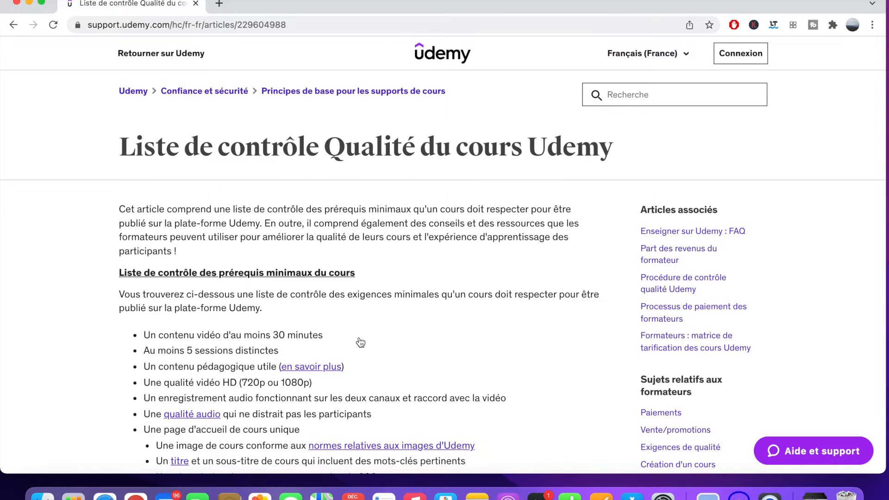
Step: Read the Udemy course quality checklist and look over the draft course's planning, content and publishing sections
scroll(360, 343, down, 3)
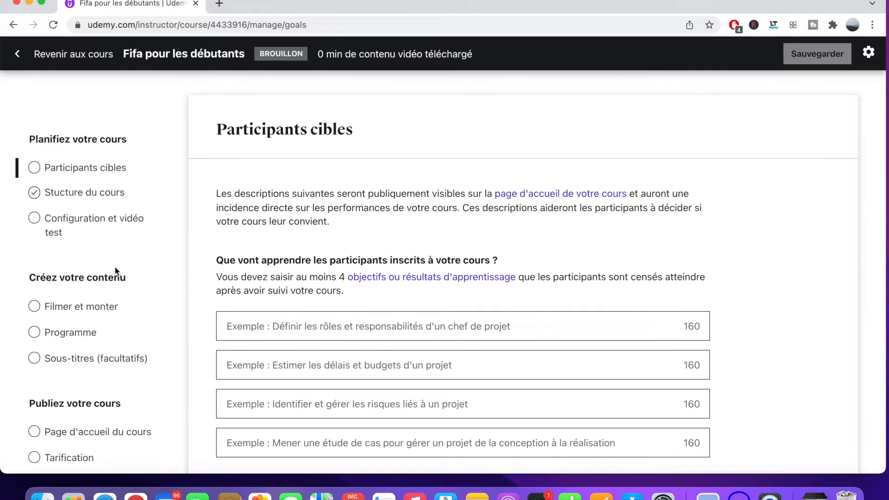
scroll(114, 267, down, 3)
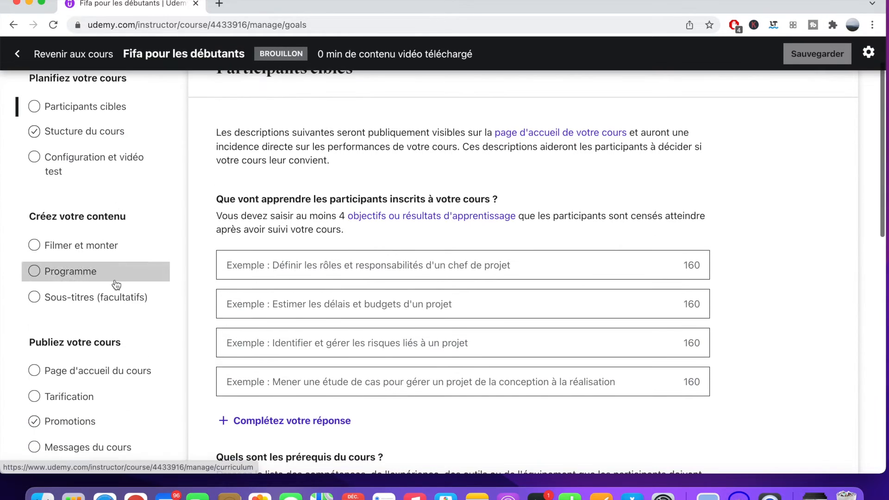
scroll(111, 344, down, 2)
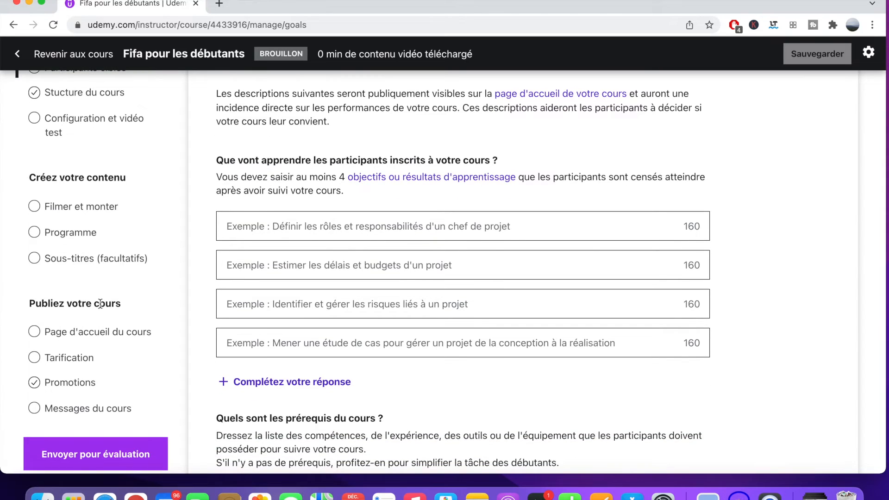
scroll(100, 304, up, 4)
scroll(100, 304, up, 1)
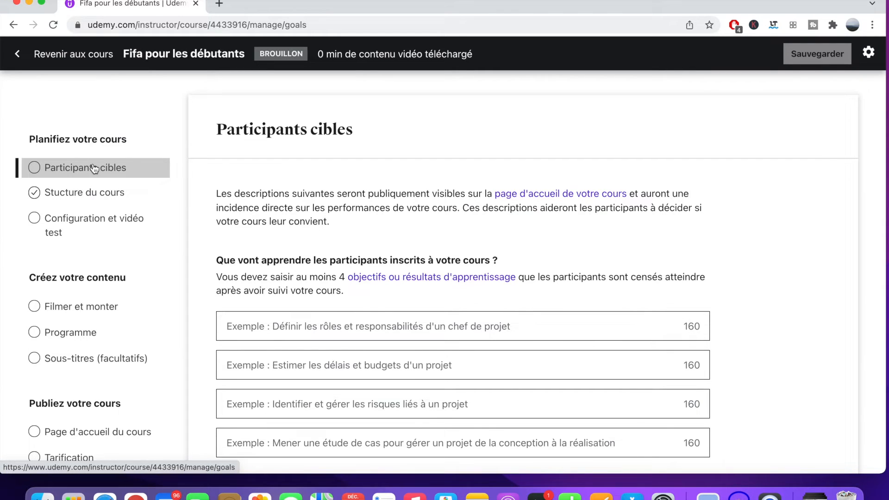
Step: Enter the learning objectives "Débuter sur Fifa", "Maîtriser les différentes Tactiques", "Comprendre les mécaniques du jeux" and "Devenir compétitif", and the prerequisite "Avoir Fifa et une Console"
scroll(397, 230, down, 3)
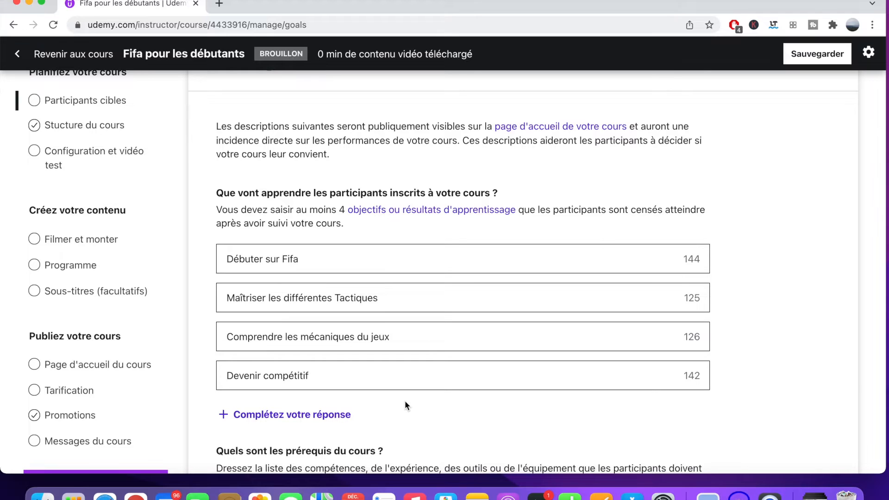
scroll(404, 405, down, 12)
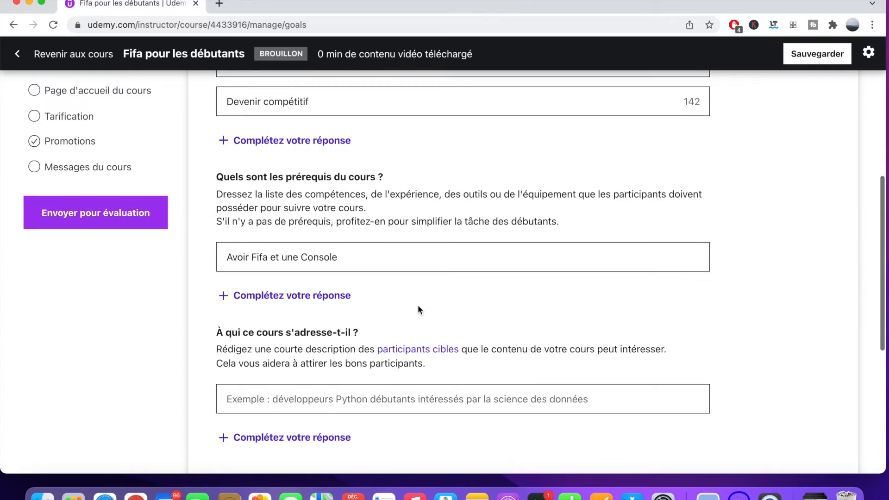
Step: Complete the description of who the course is for and save the target participants page
scroll(417, 304, down, 2)
click(305, 365)
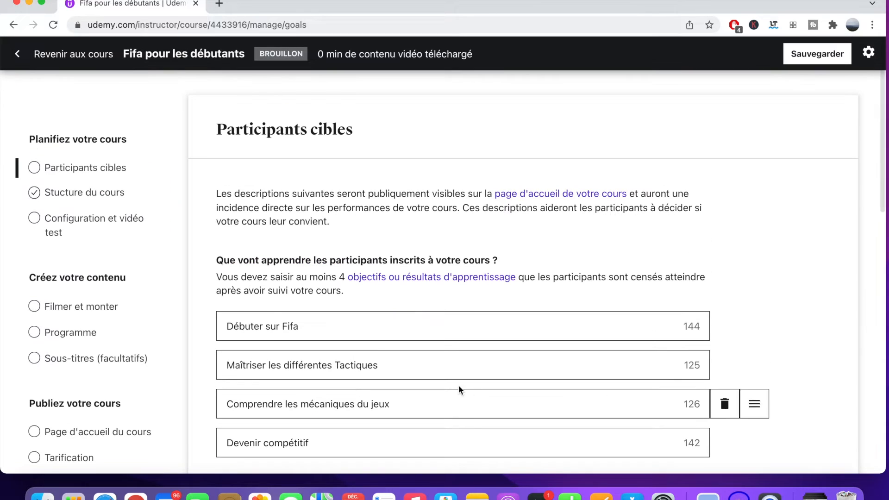
click(804, 55)
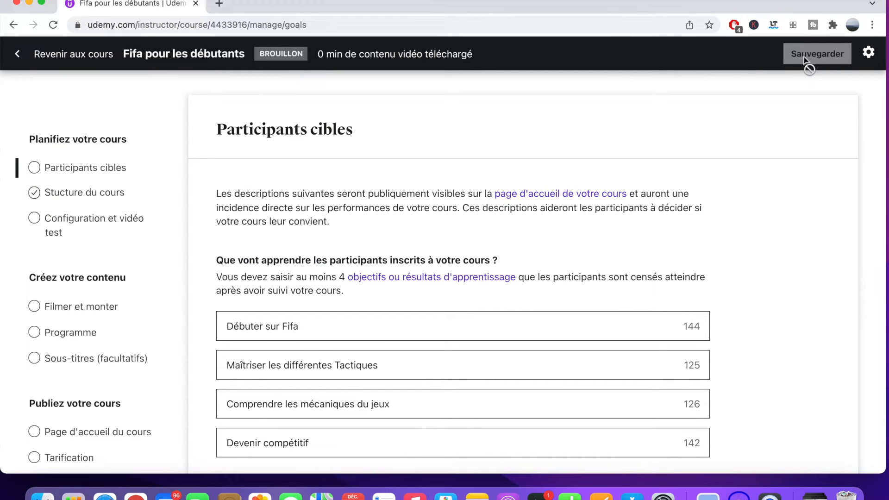
Step: Read the course structure tips and requirements, and look over the setup and test video guidance, including the test video submission page
click(94, 191)
scroll(291, 262, down, 10)
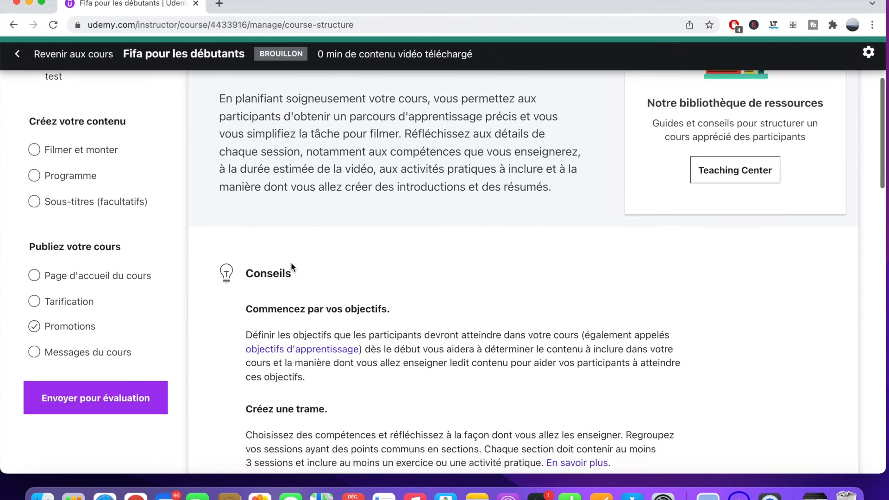
scroll(291, 262, down, 3)
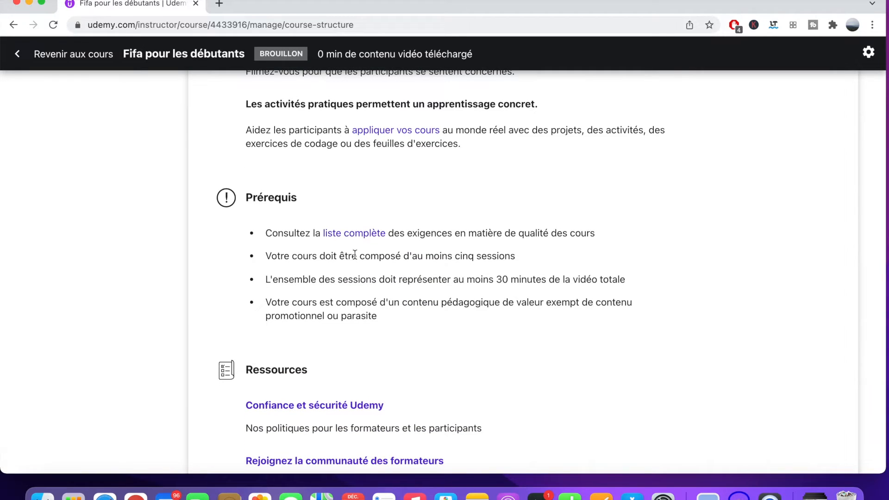
scroll(355, 255, down, 10)
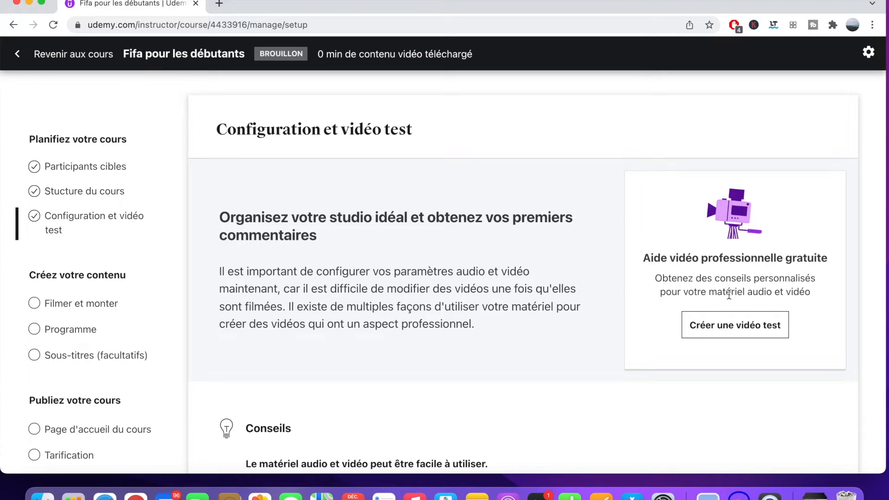
click(741, 324)
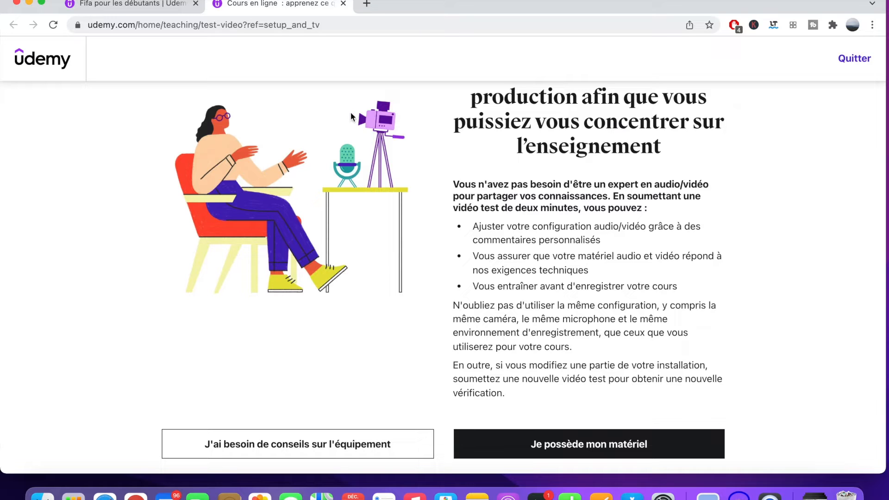
click(342, 4)
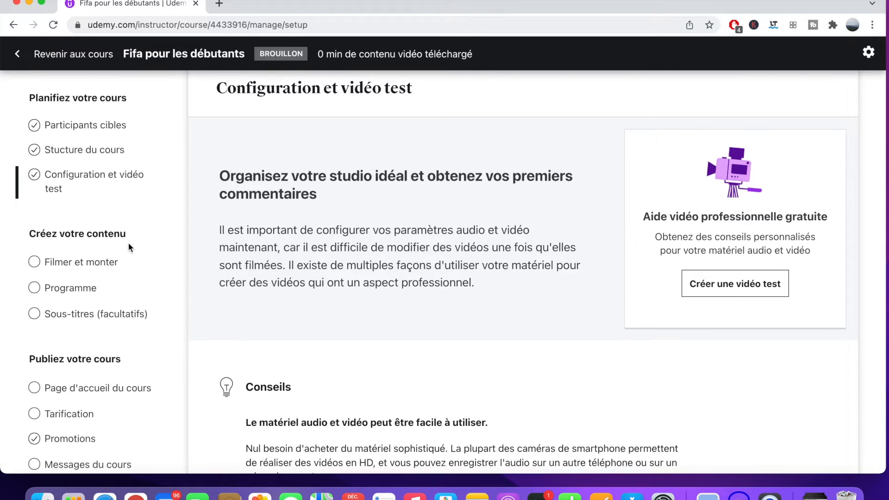
Step: Read the introduction and tips on filming and editing the course
click(118, 258)
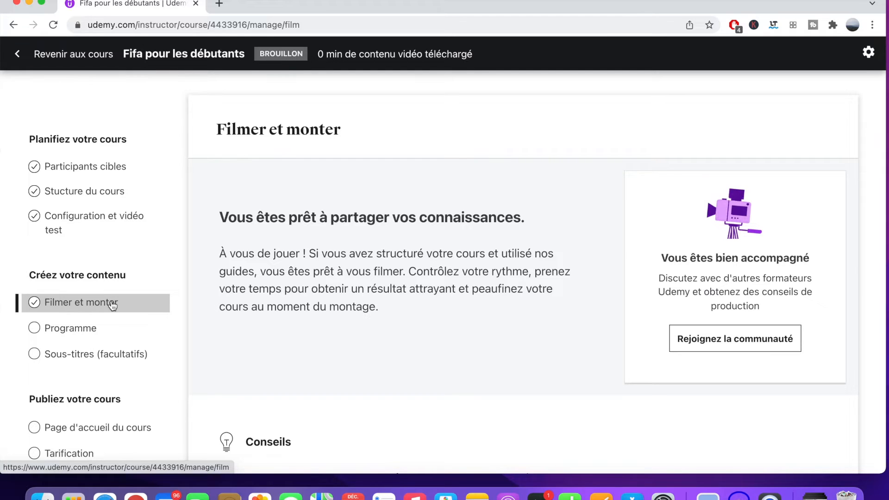
scroll(297, 314, down, 5)
scroll(323, 301, up, 4)
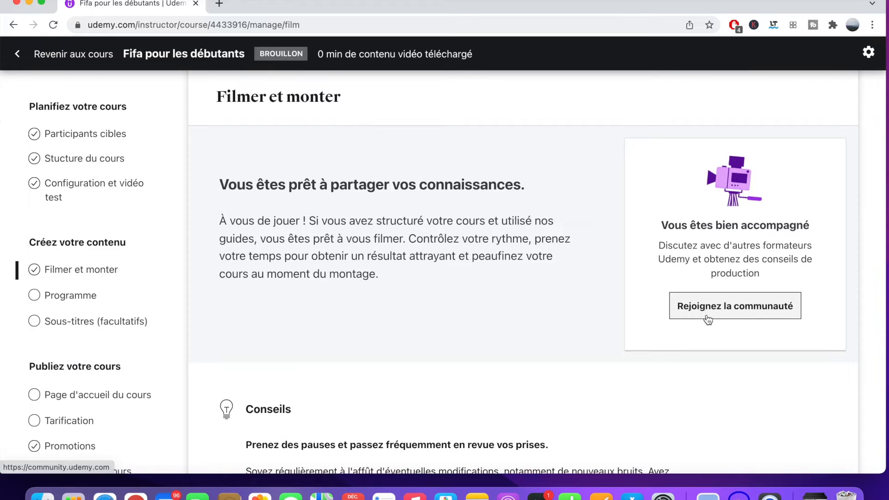
scroll(598, 342, down, 15)
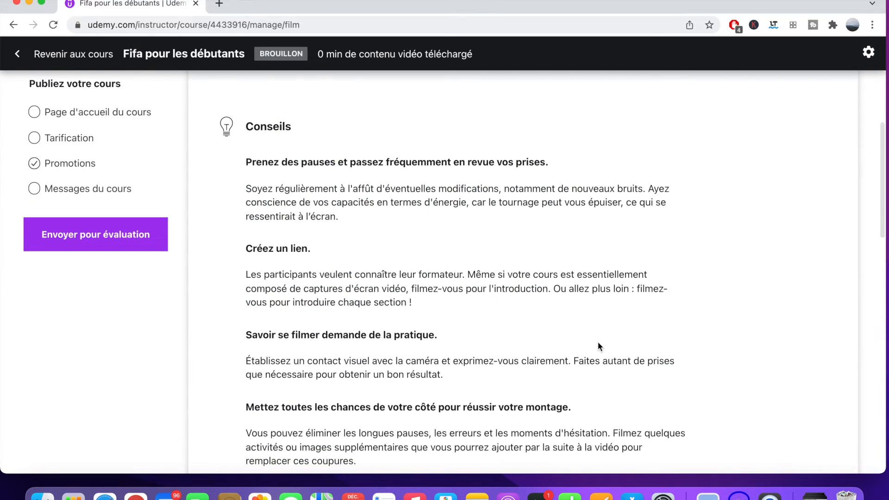
scroll(598, 342, up, 1)
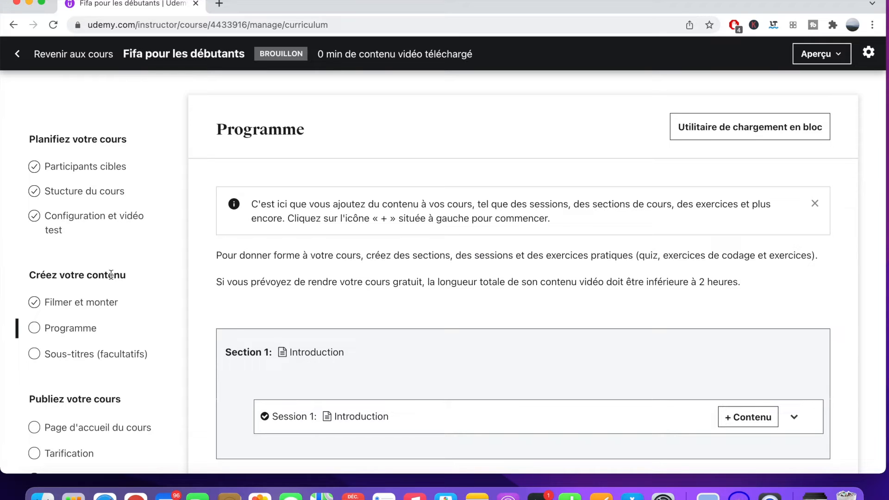
Step: Upload the video pexels-cottonbro-6214946.mp4 as the content of the "Introduction" session in section 1 of the course programme
scroll(440, 254, down, 4)
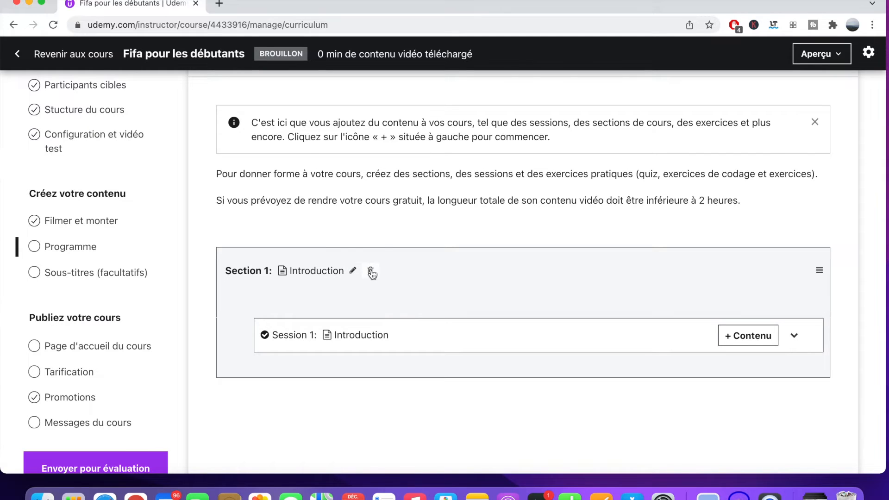
mouse_move(227, 306)
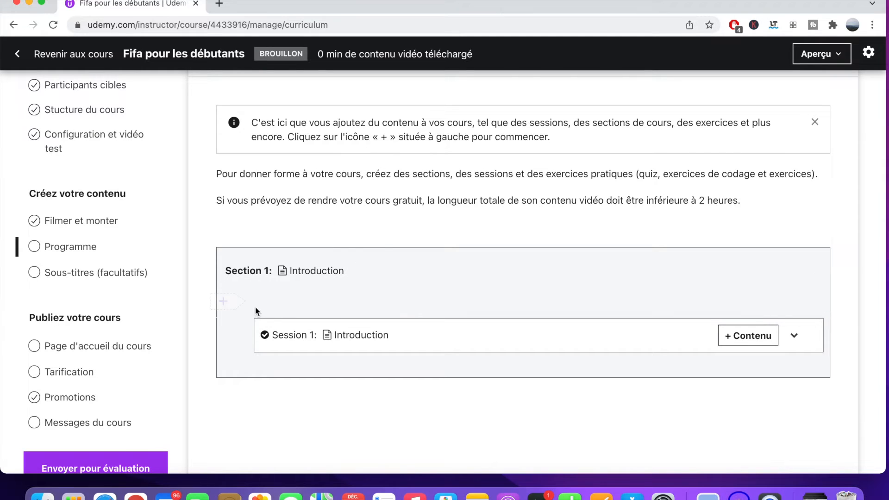
click(224, 302)
click(753, 340)
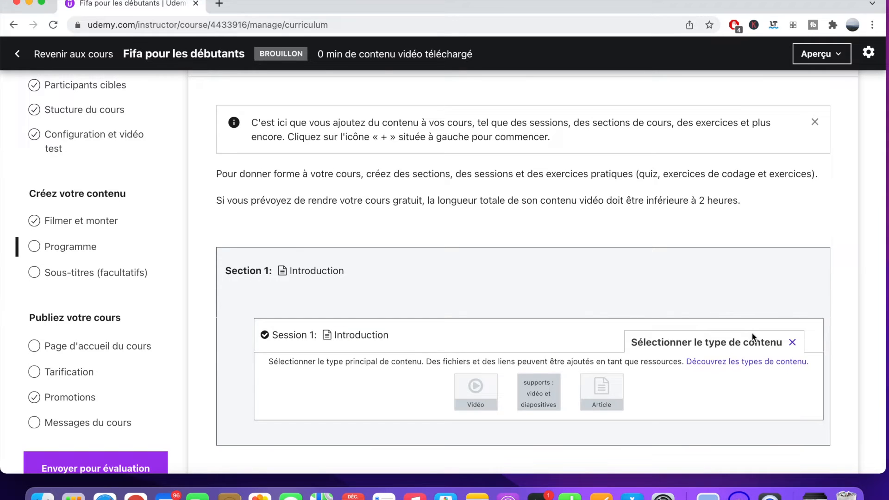
mouse_move(710, 303)
click(477, 399)
scroll(467, 394, down, 2)
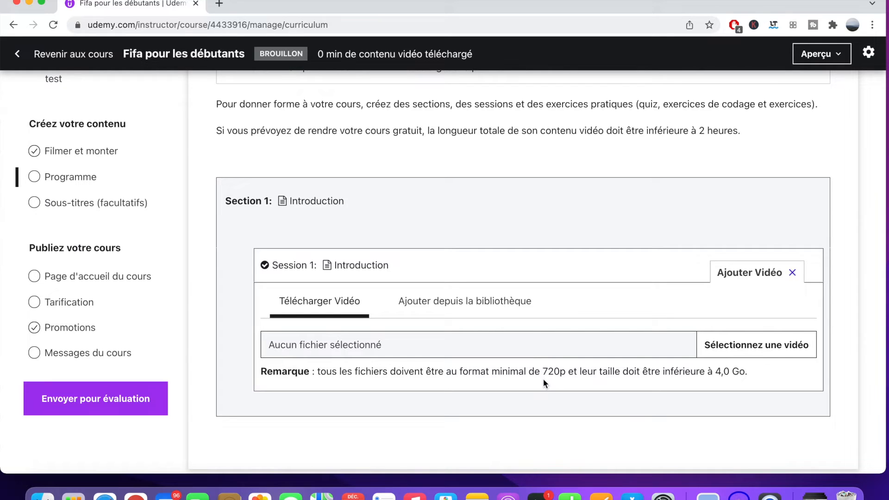
click(738, 358)
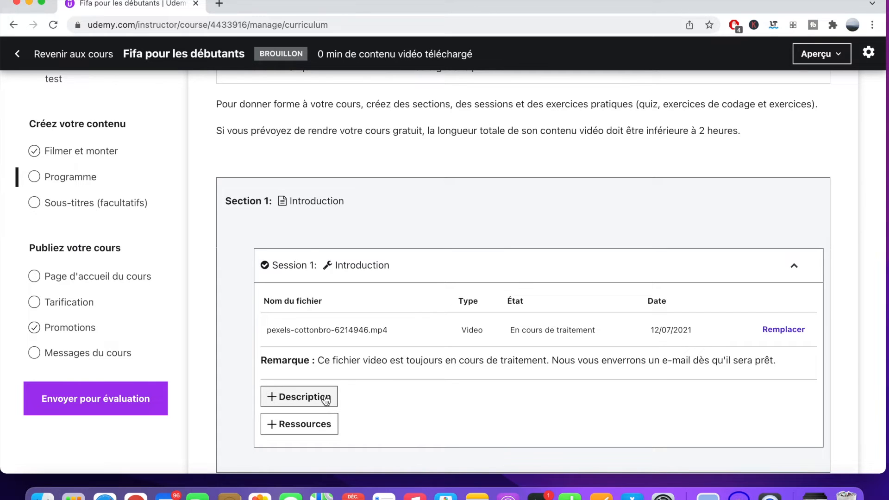
Step: Add a session titled "Introduction 2" to section 1 and place it below the "Introduction" session
scroll(323, 293, down, 2)
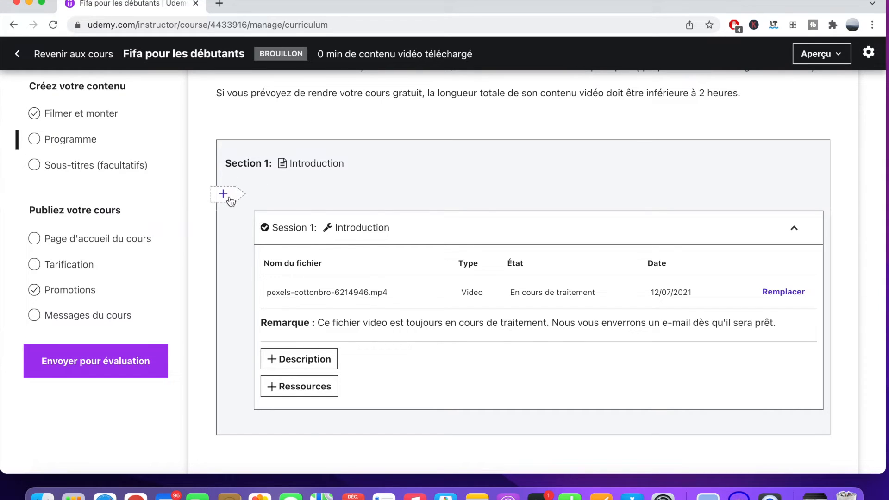
click(231, 198)
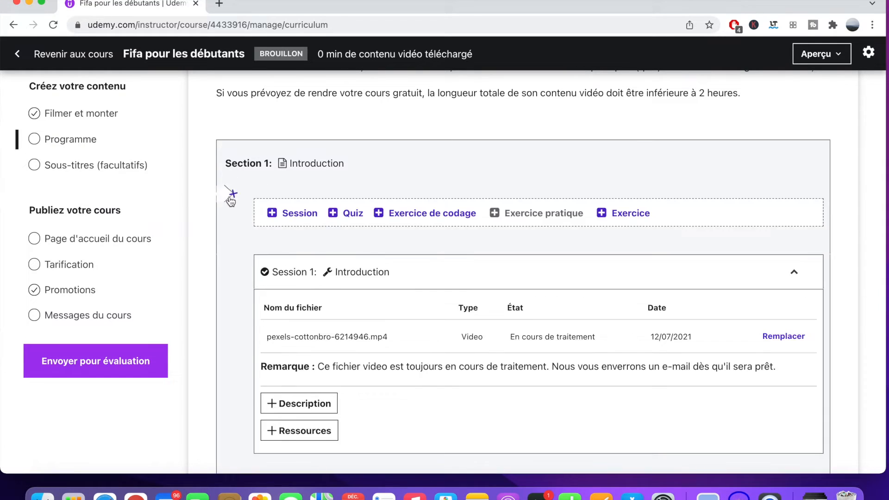
click(298, 213)
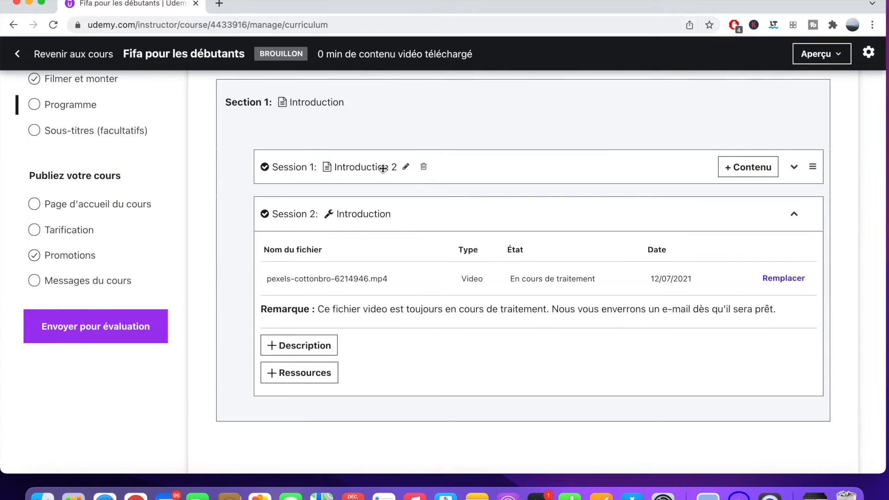
drag(363, 168, 360, 263)
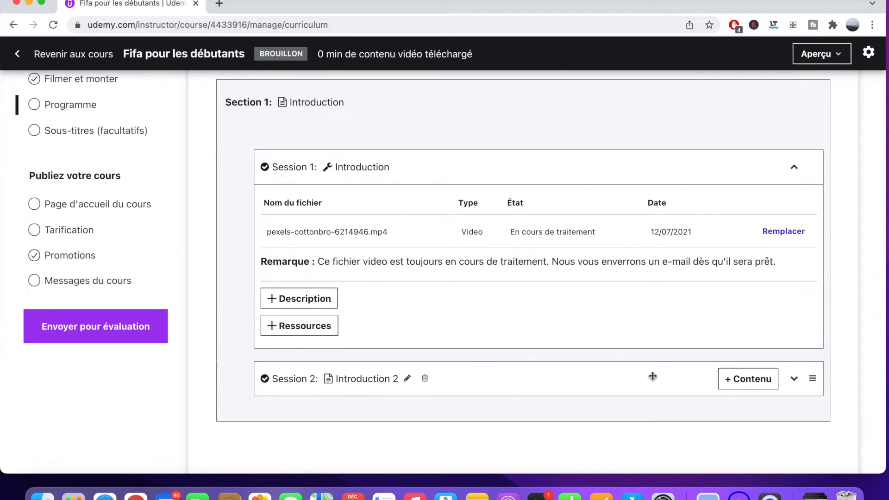
Step: Look at the content types for the "Introduction 2" session and delete that session from section 1
click(730, 382)
scroll(607, 366, down, 3)
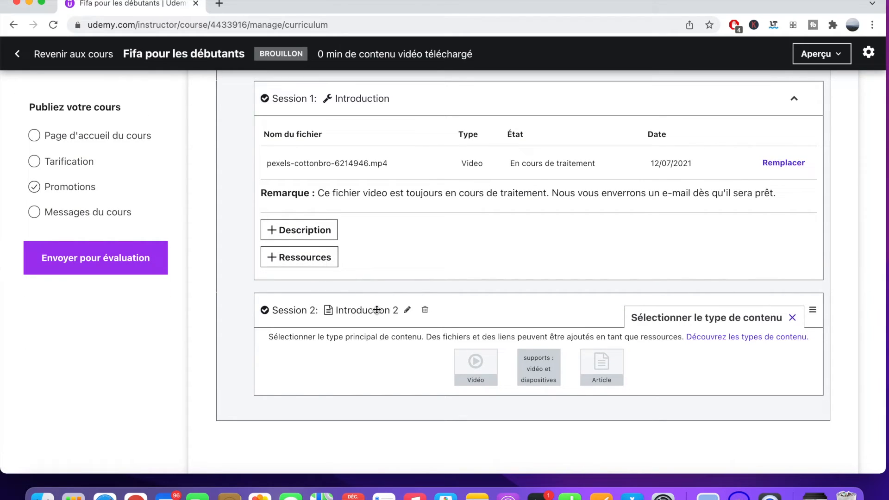
click(792, 318)
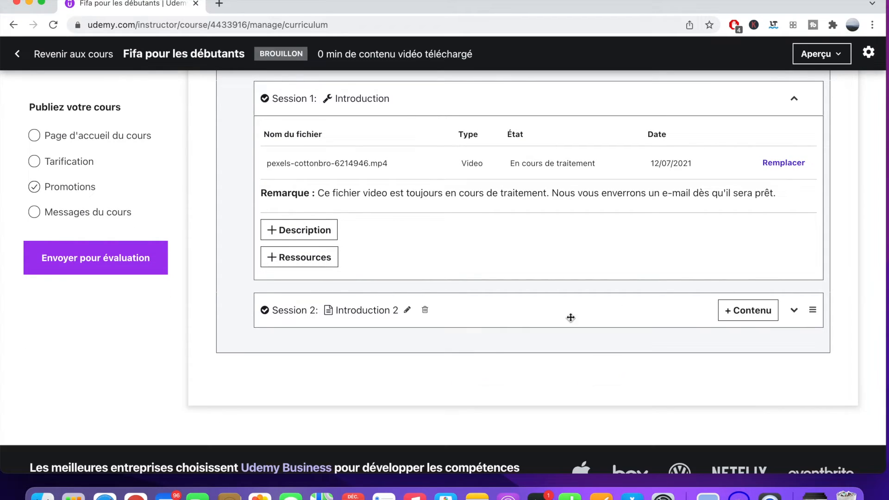
click(425, 312)
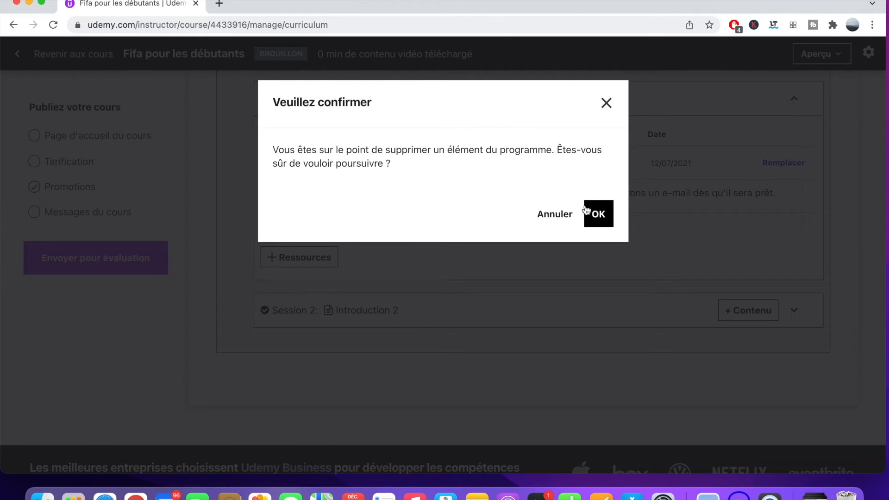
click(604, 215)
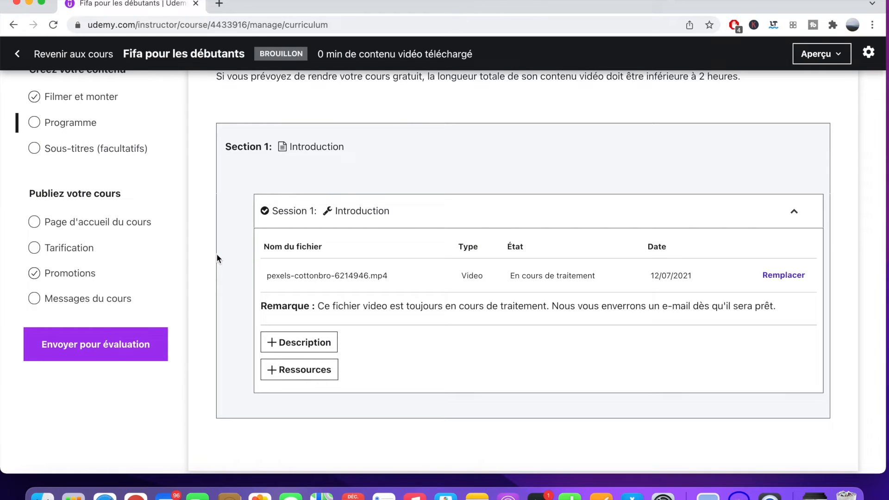
Step: Add a new section titled "Partie 1" with the learning objective "Maîtriser les tactiques du jeux"
scroll(215, 254, down, 3)
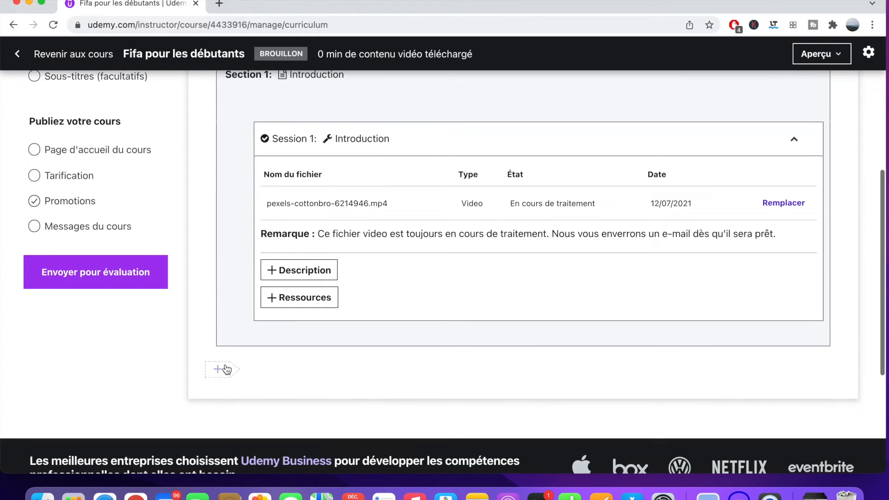
click(218, 369)
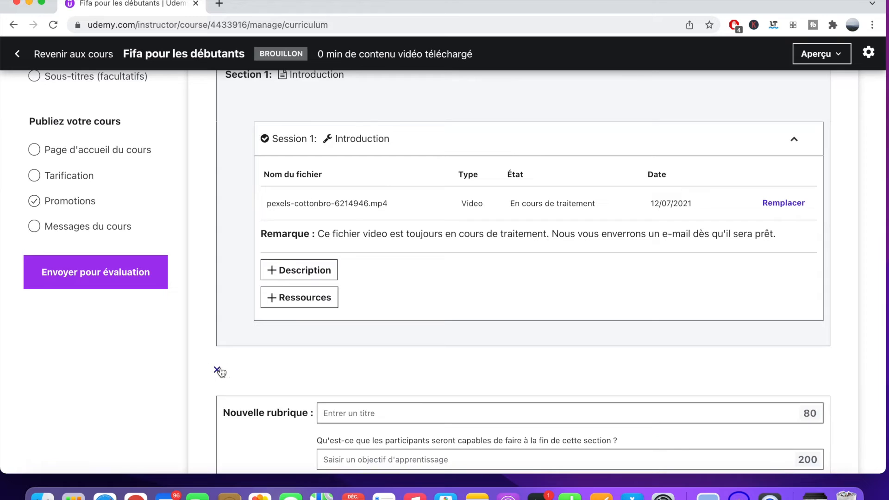
scroll(241, 372, down, 2)
text(Partie 1)
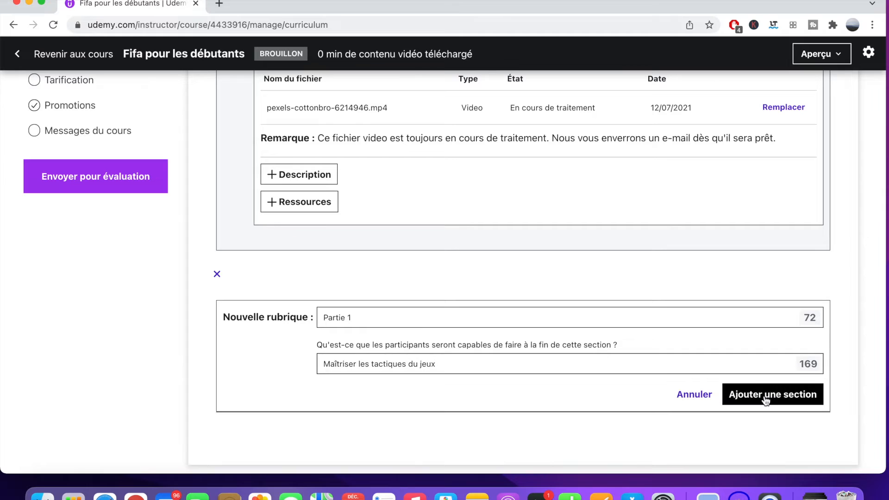
click(765, 397)
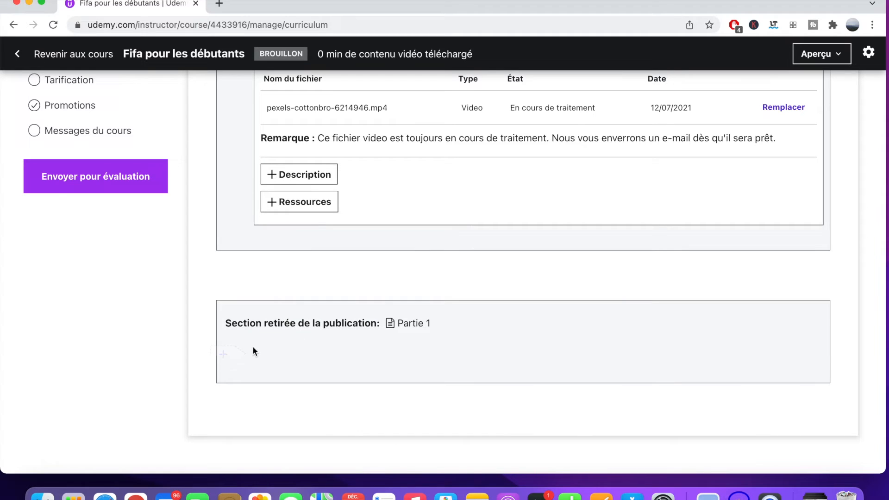
Step: Add a session titled "Vidéo explicative" to the "Partie 1" section
click(224, 355)
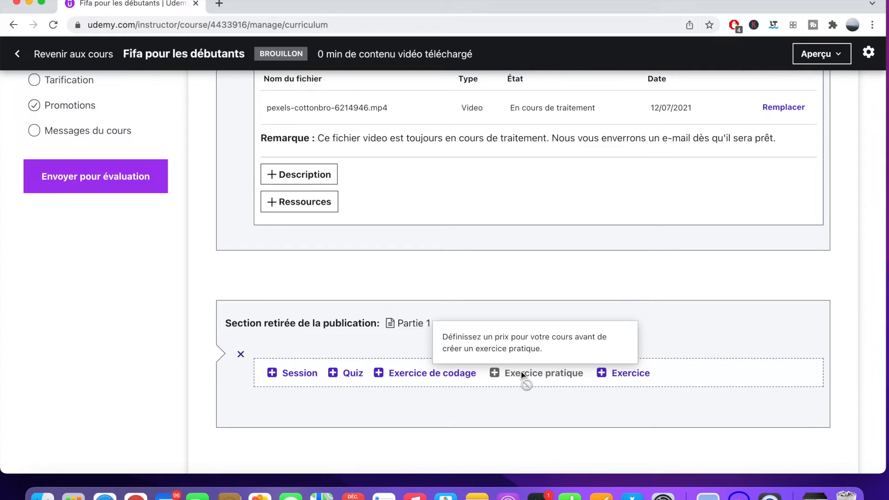
click(272, 373)
scroll(392, 352, down, 1)
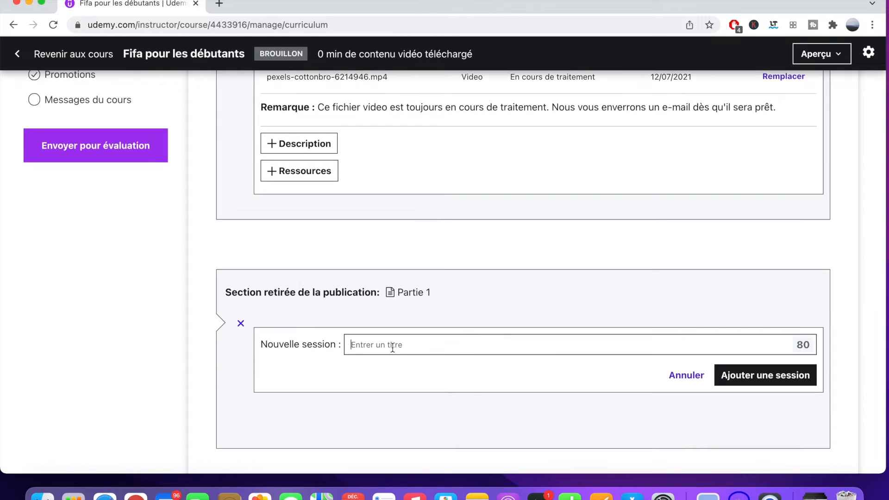
text(Vidéo explicative)
click(782, 383)
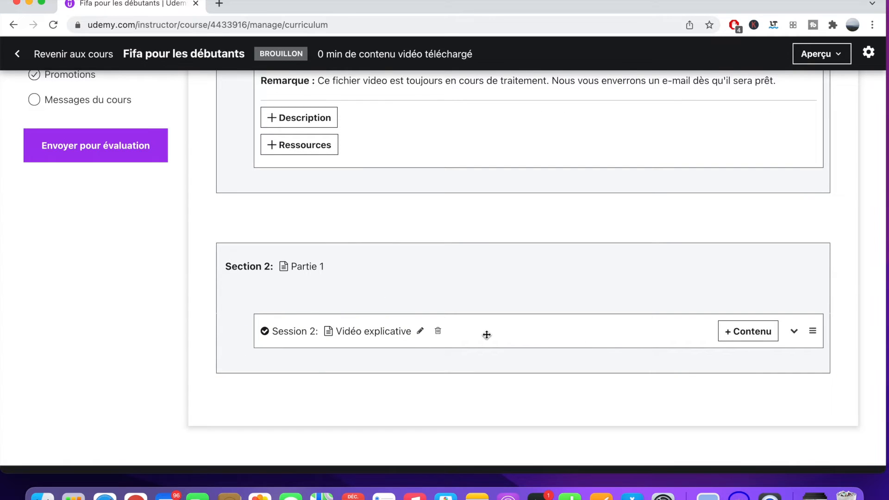
Step: Upload the video pexels-cottonbro-7339423.mp4 as the content of the "Vidéo explicative" session in the "Partie 1" section
click(746, 330)
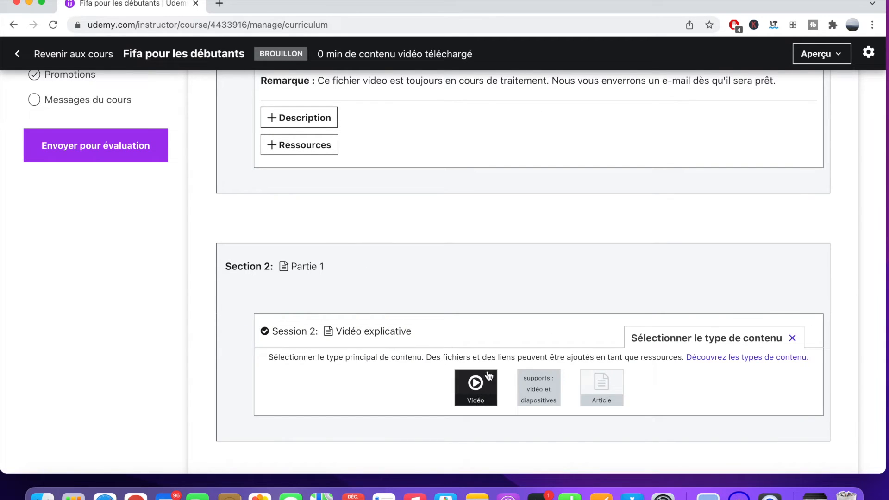
click(476, 387)
scroll(409, 383, down, 2)
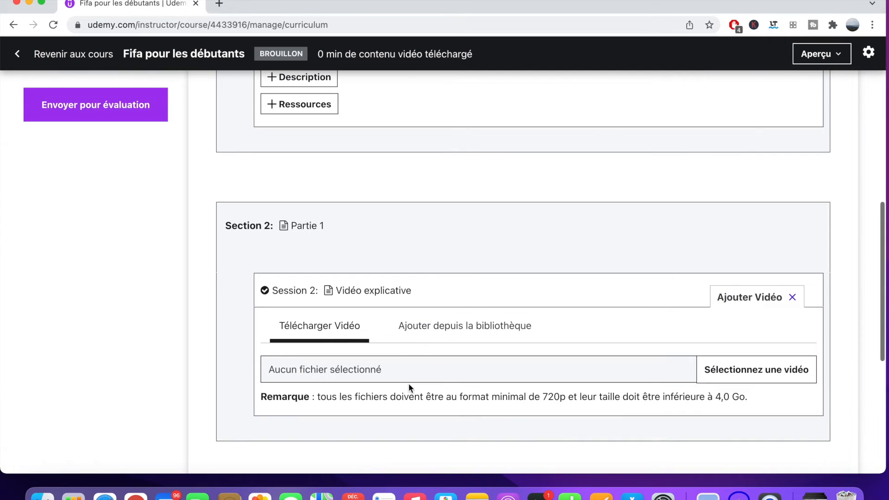
click(760, 370)
key(Return)
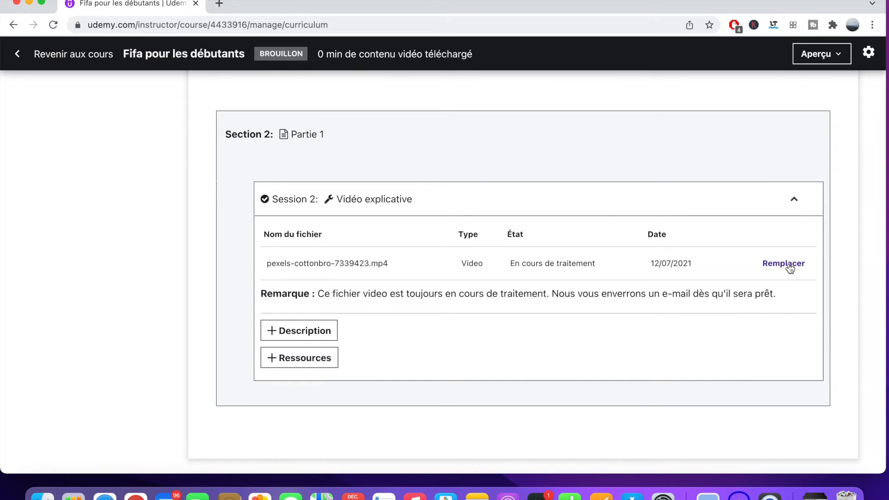
Step: Look over the "Introduction" and "Partie 1" sections of the course programme and their uploaded videos
scroll(604, 216, up, 7)
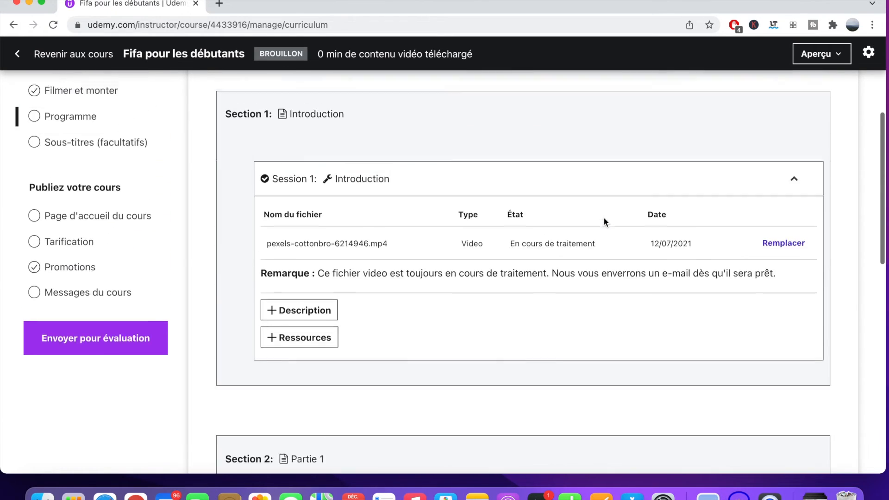
scroll(341, 167, down, 5)
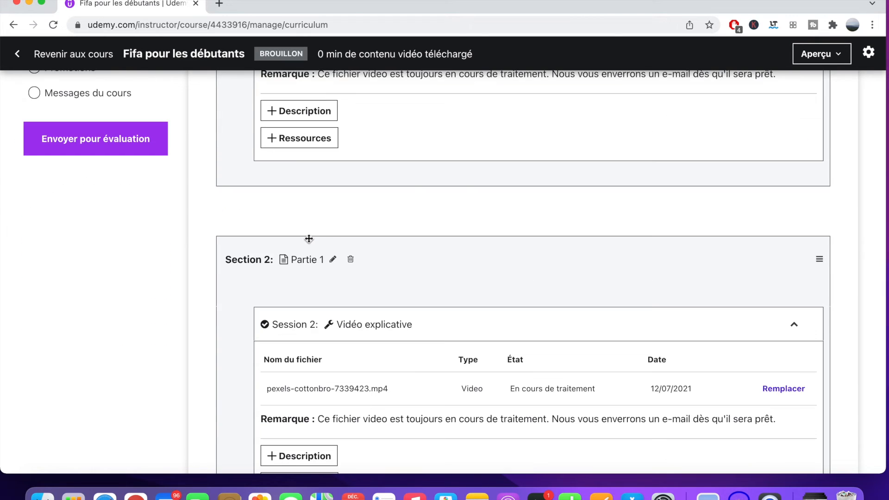
scroll(309, 238, down, 1)
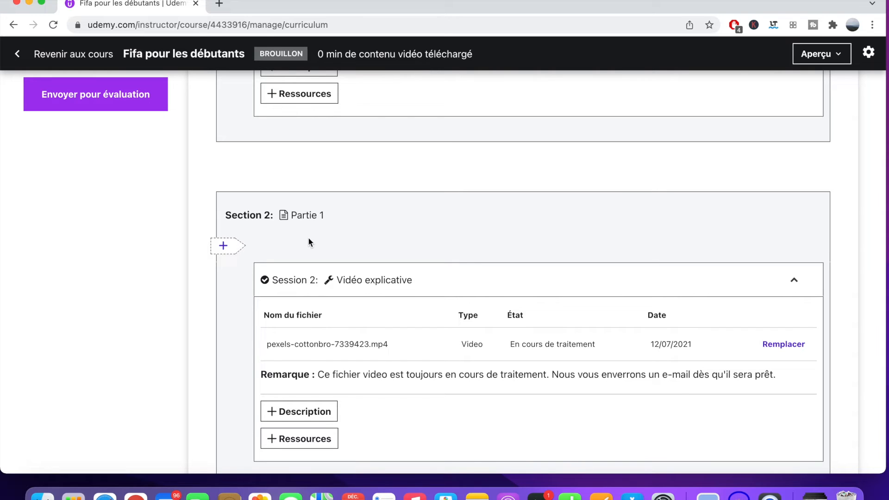
scroll(309, 239, down, 1)
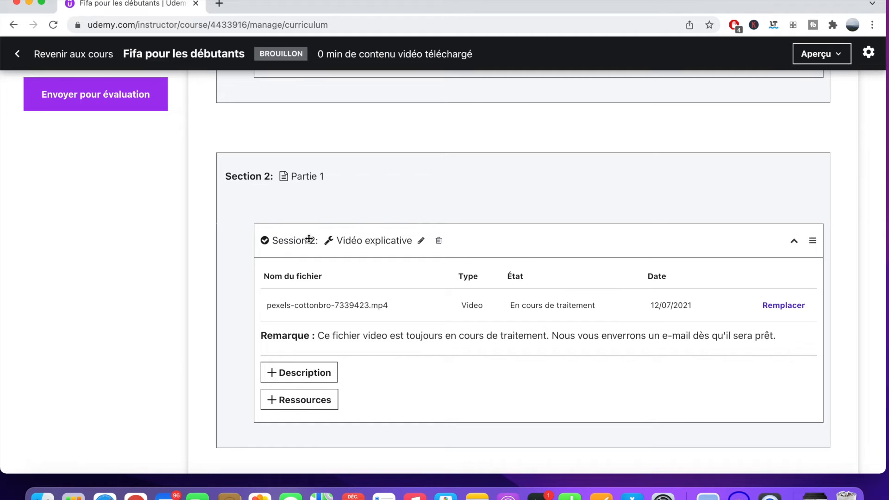
scroll(309, 238, up, 6)
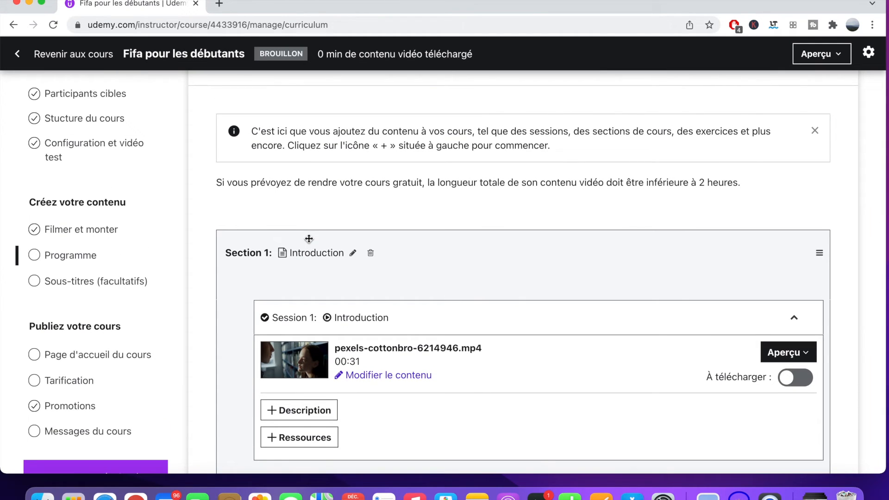
scroll(102, 311, up, 1)
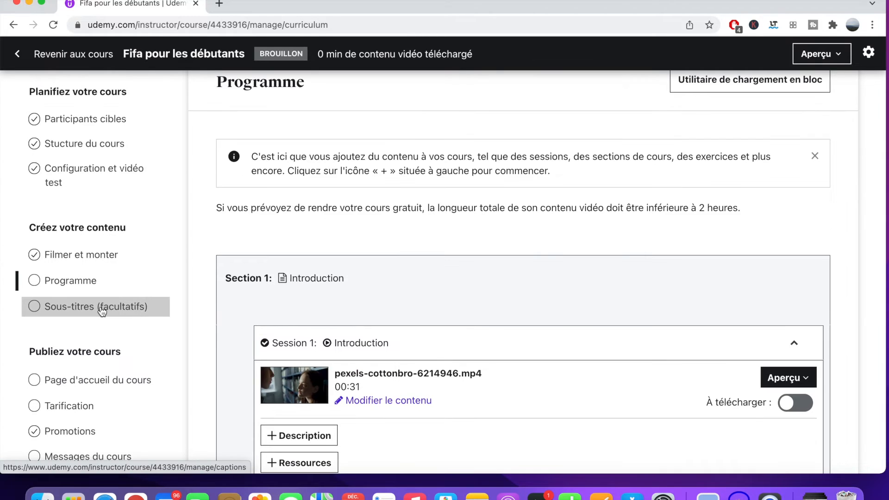
Step: Open the optional subtitles page and look over the subtitle options for each session and the publishing tasks
click(101, 311)
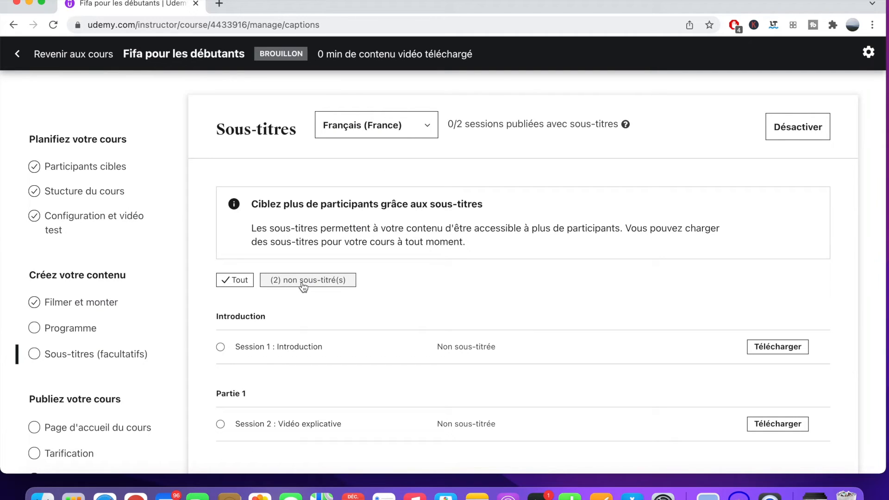
scroll(303, 285, down, 3)
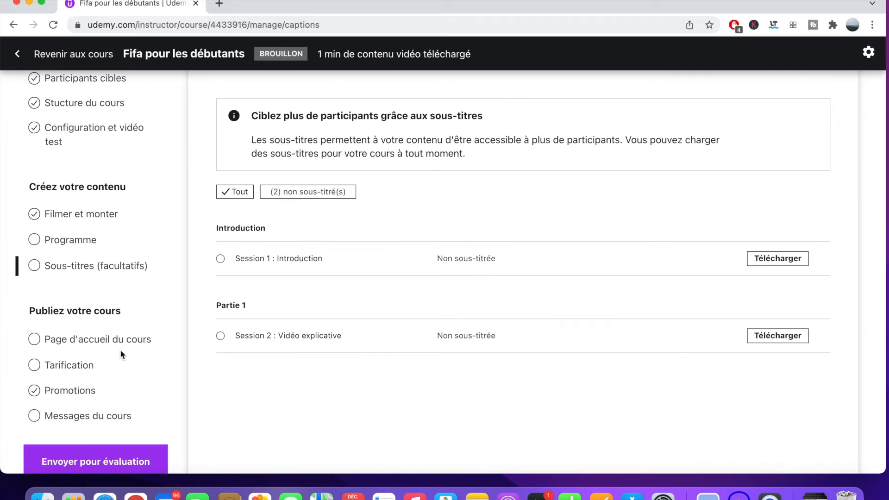
scroll(134, 304, down, 1)
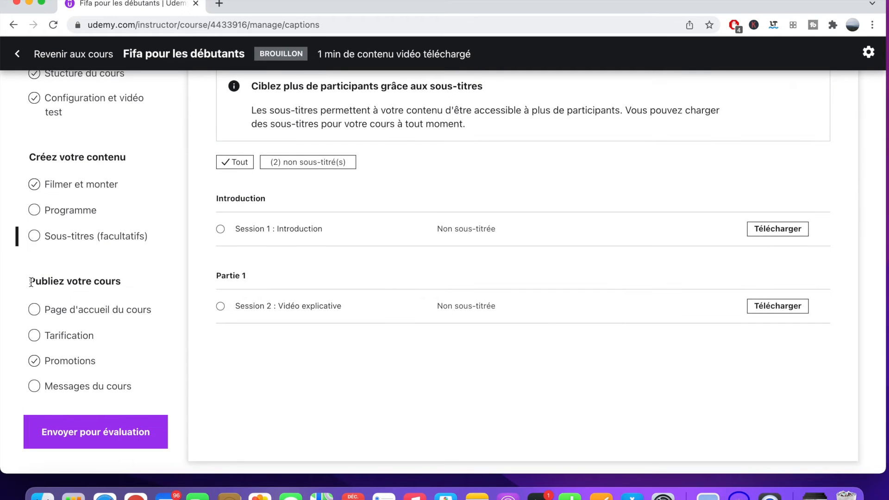
drag(28, 281, 122, 284)
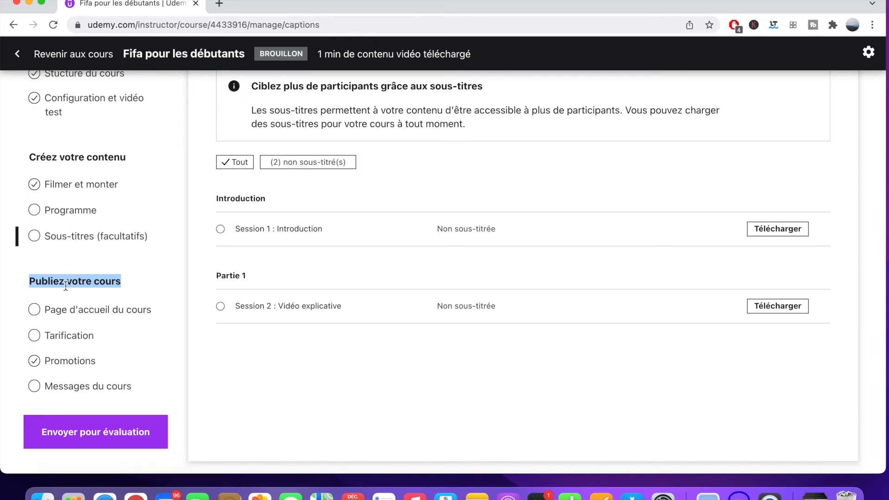
Step: Open the course landing page and examine its title, description, category, course image and promotional video fields
click(76, 309)
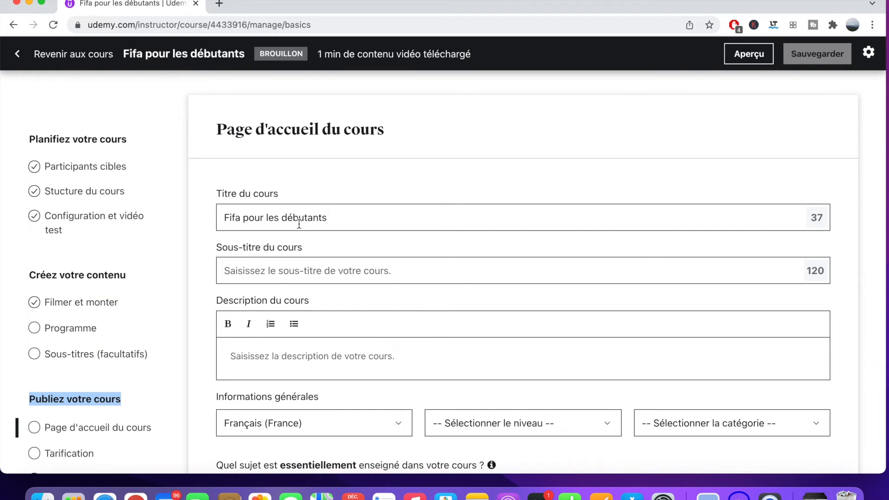
scroll(299, 223, down, 4)
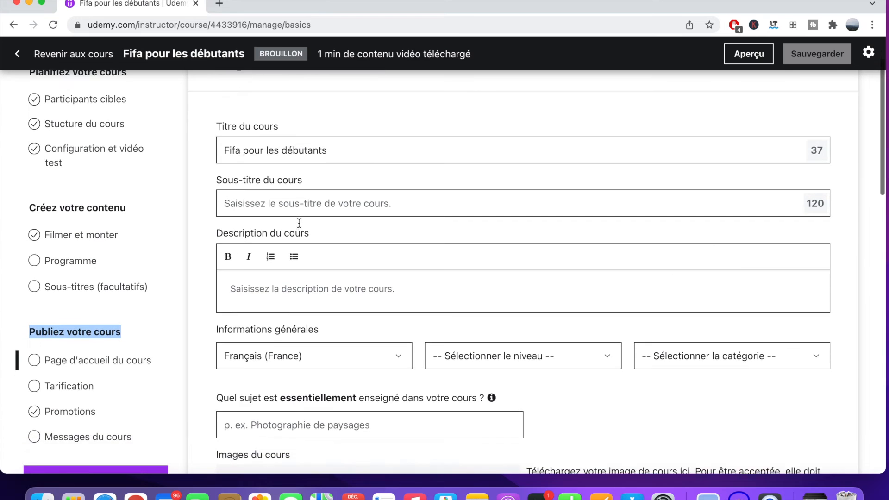
scroll(298, 223, down, 10)
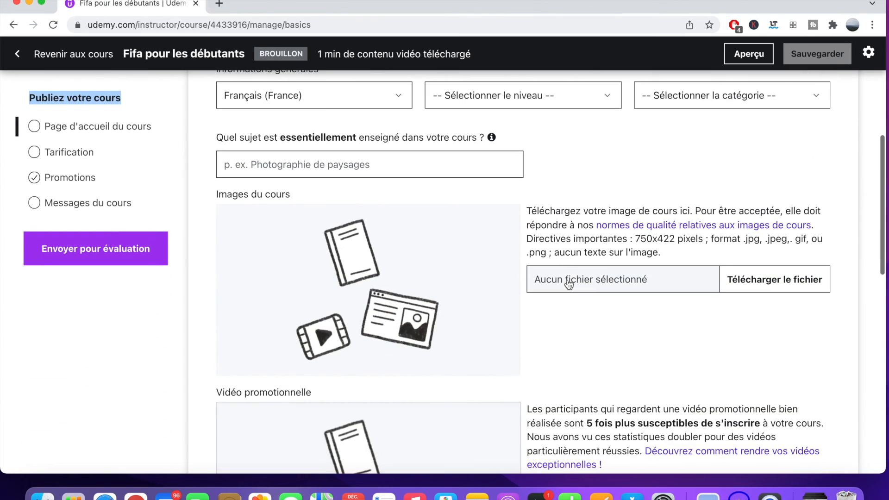
scroll(569, 345, down, 2)
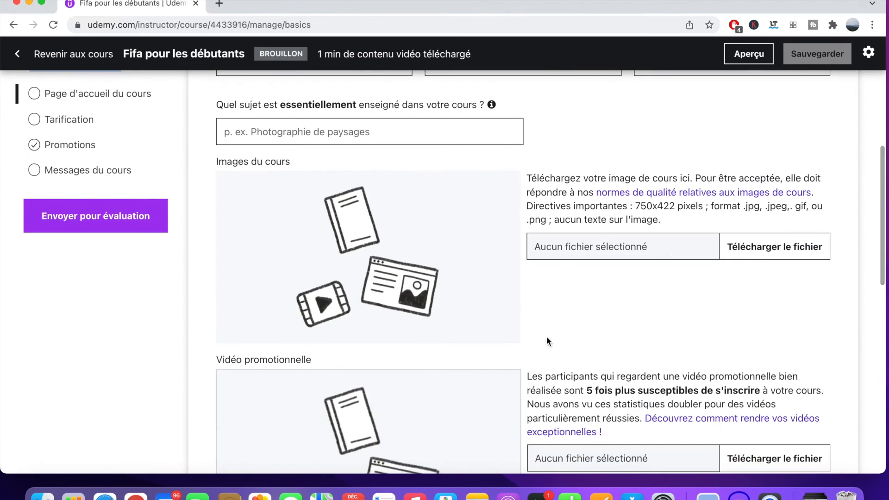
scroll(433, 381, down, 5)
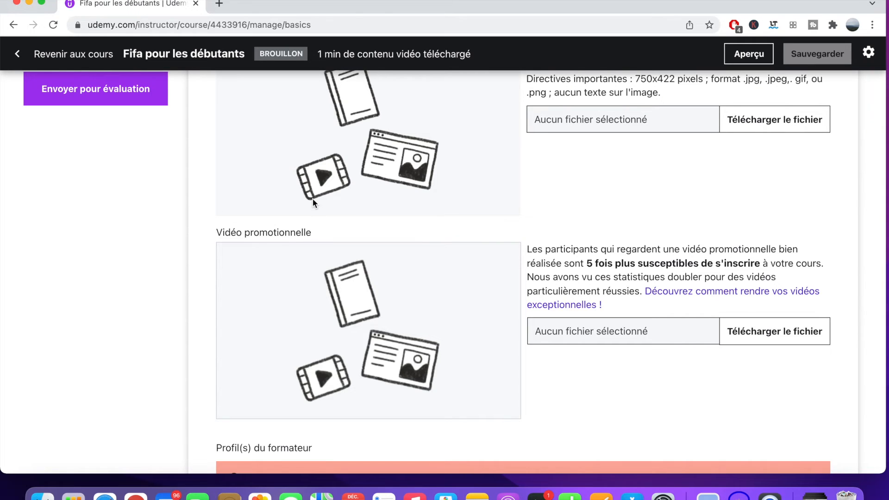
scroll(667, 211, up, 3)
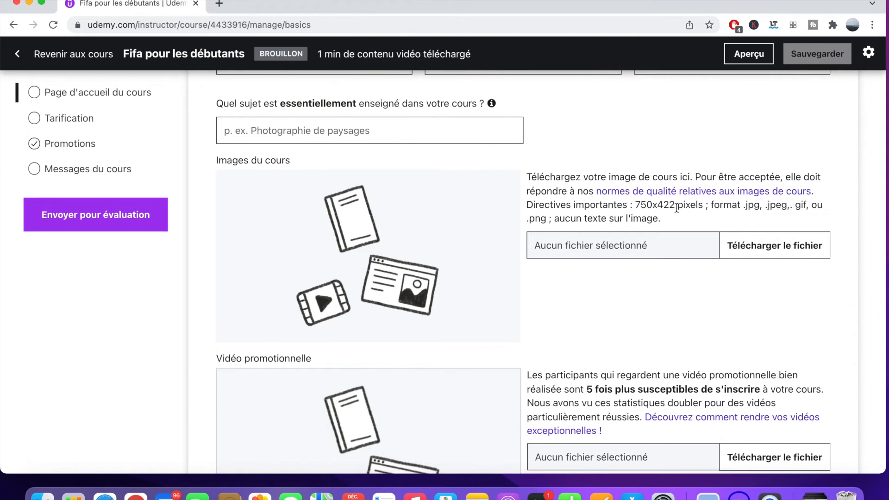
scroll(676, 209, up, 2)
Step: On the course pricing page, choose EUR as the currency and 19,99 € (tarif 1) as the price
click(143, 198)
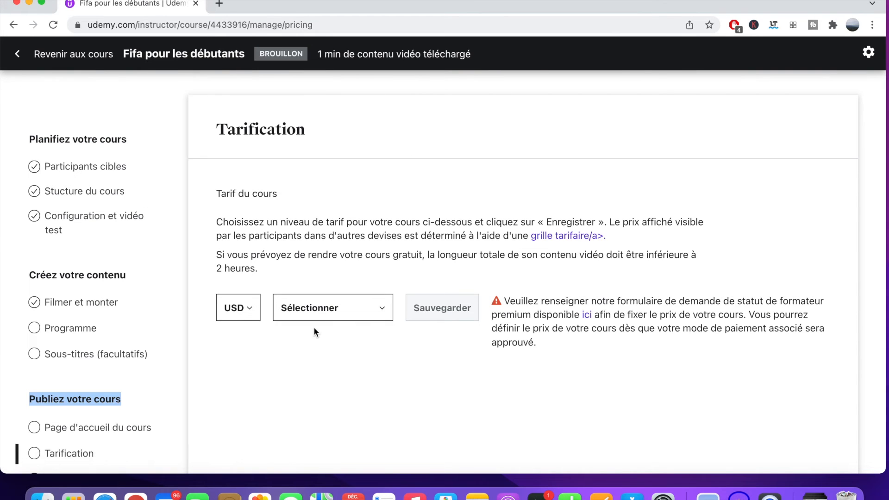
click(252, 311)
click(232, 389)
click(331, 307)
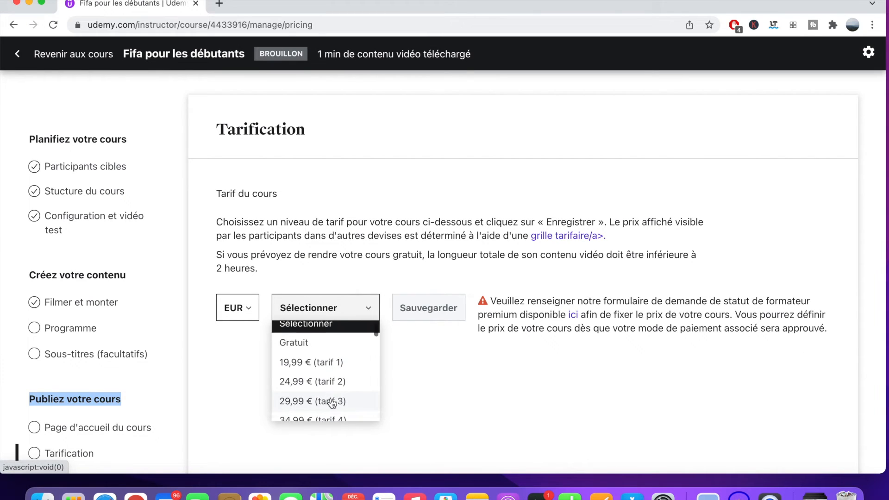
click(343, 371)
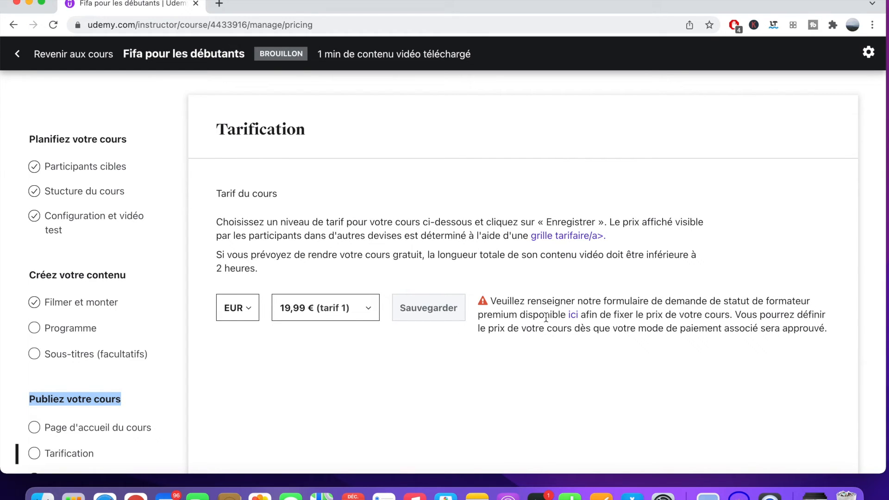
click(573, 315)
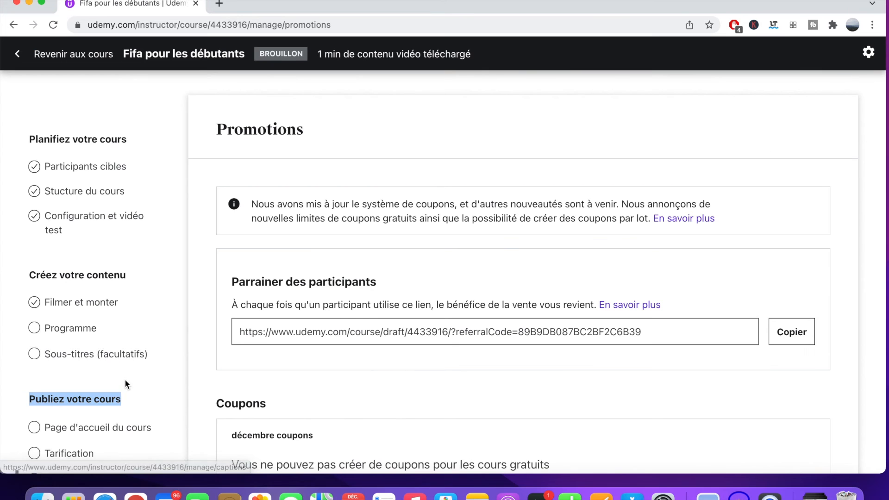
Step: Copy the course's referral link from the Promotions page and look over the coupon sections
scroll(124, 379, down, 4)
scroll(123, 382, up, 1)
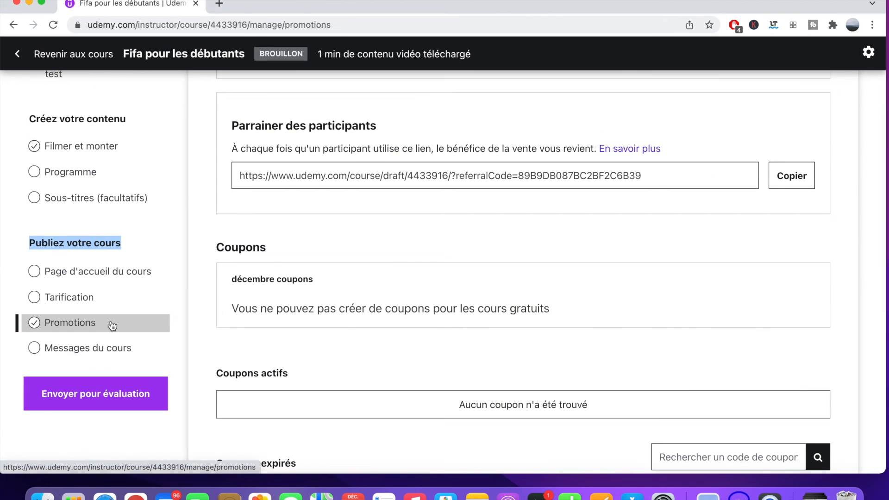
click(112, 326)
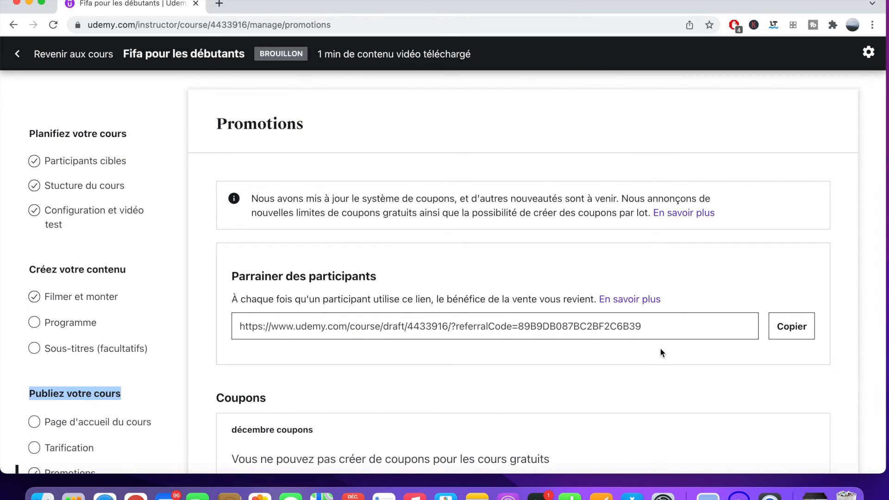
click(795, 337)
scroll(715, 371, down, 3)
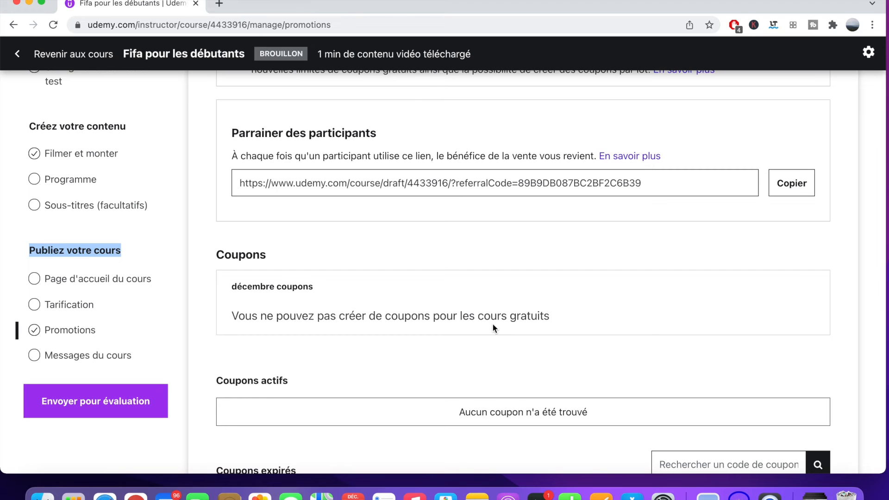
scroll(493, 328, down, 3)
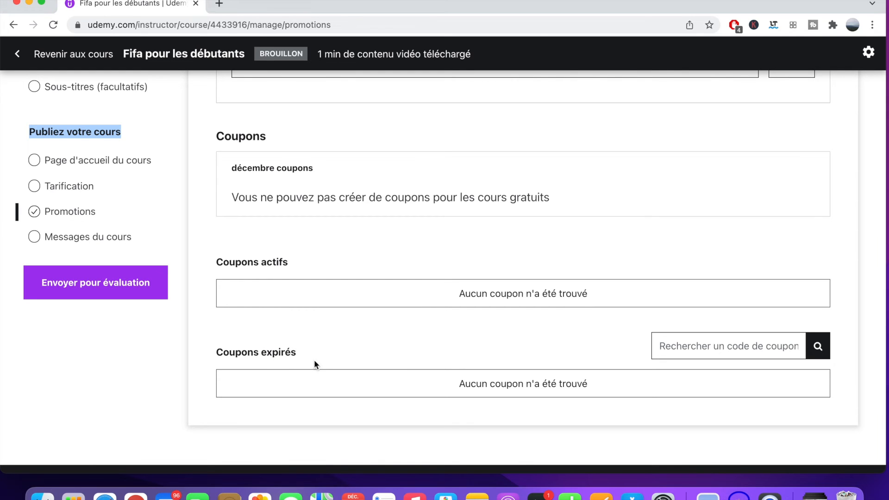
Step: Open the course messages page and examine the welcome and congratulations message fields and the option to submit for review
click(131, 235)
scroll(133, 242, down, 5)
scroll(132, 246, down, 3)
scroll(99, 240, up, 1)
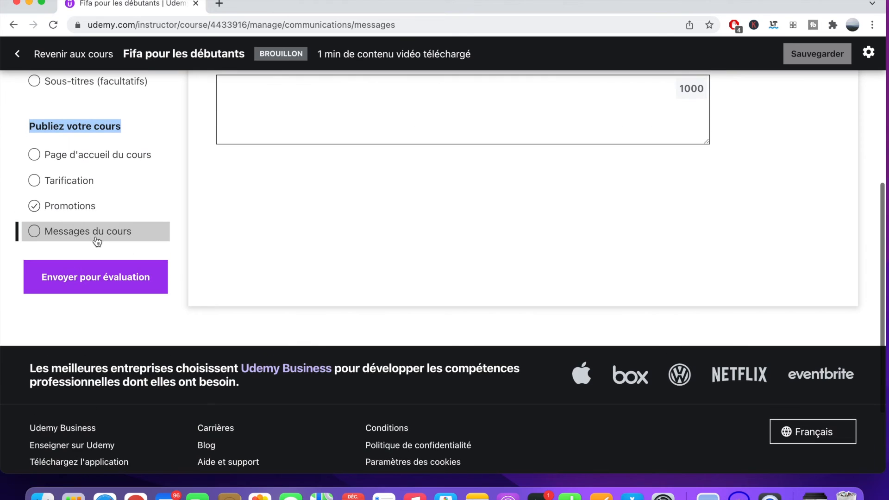
scroll(271, 235, up, 5)
scroll(270, 235, up, 2)
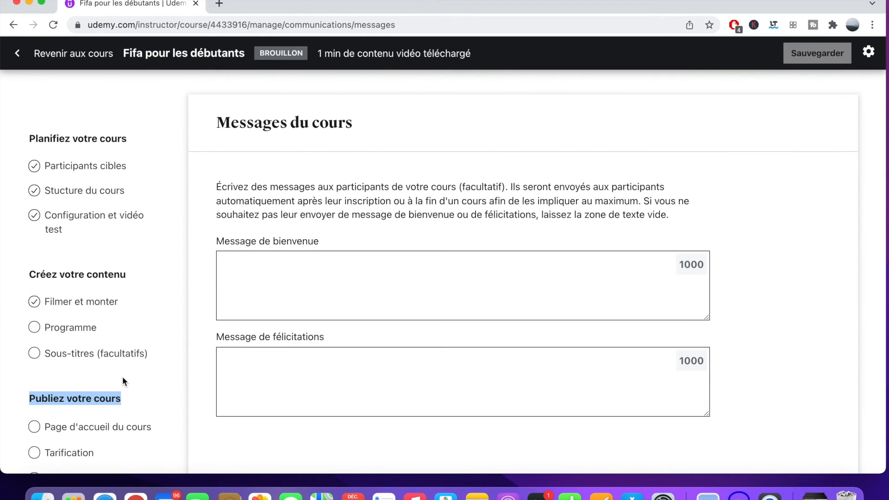
scroll(122, 377, down, 3)
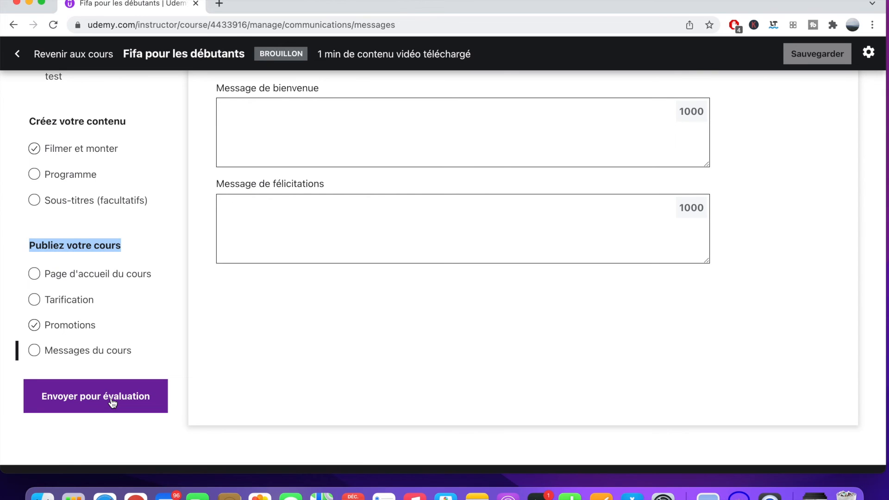
Step: Reopen "Fifa pour les débutants" from the course list and check the course deletion option in its settings, cancelling the deletion
click(72, 54)
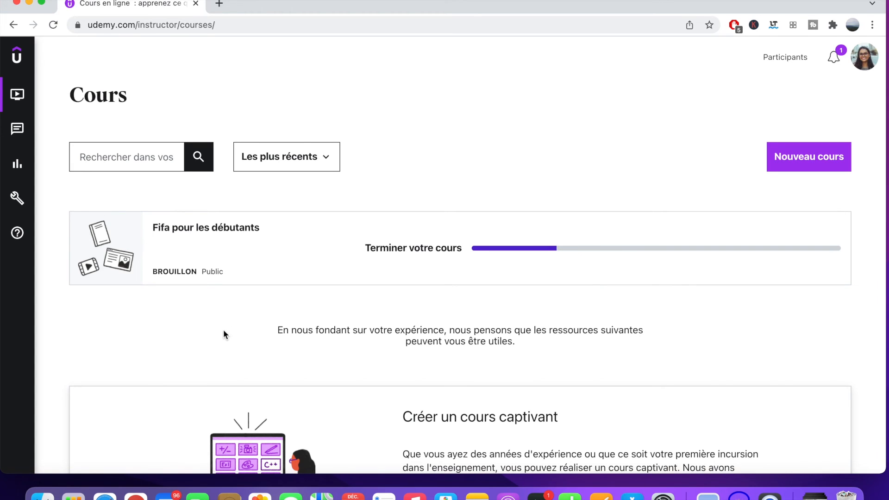
click(238, 256)
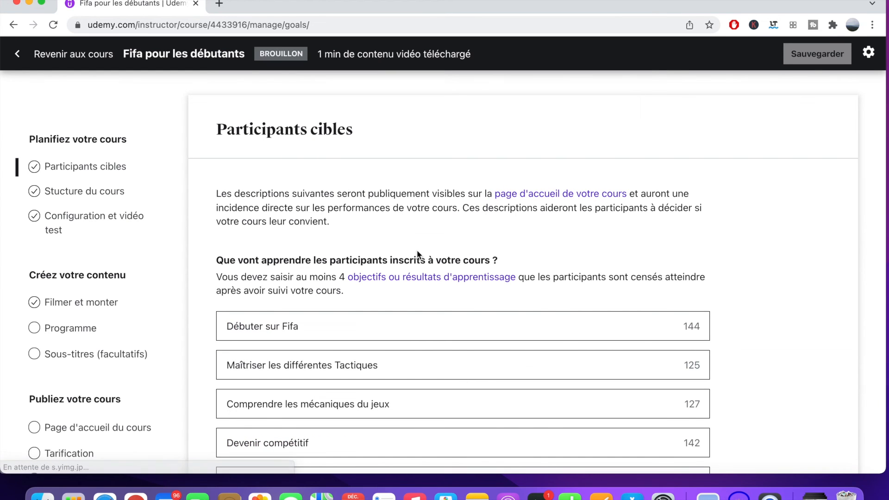
click(868, 52)
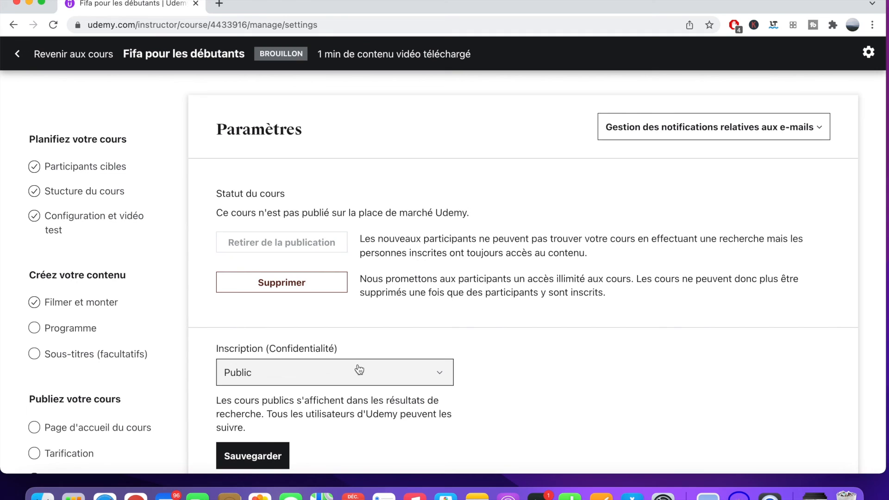
click(276, 281)
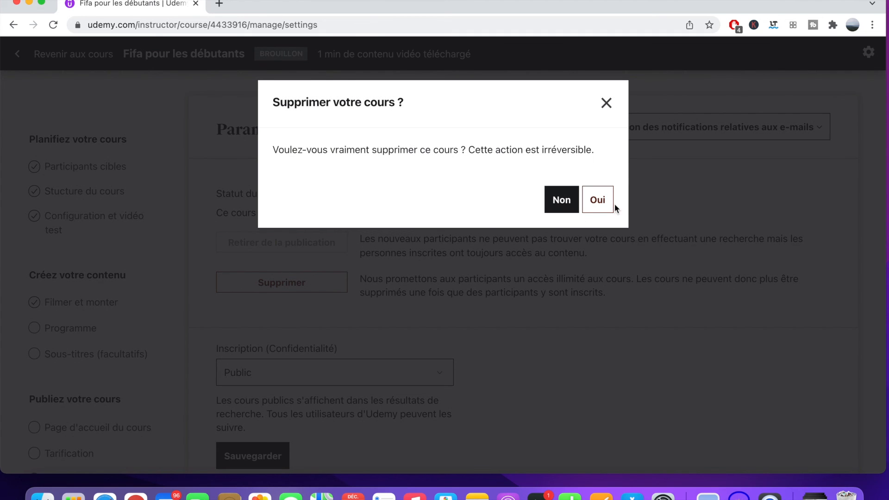
click(606, 103)
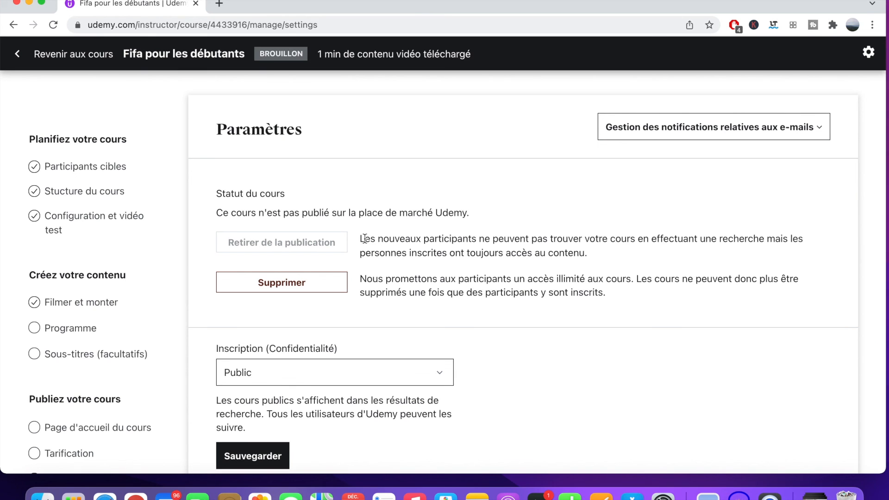